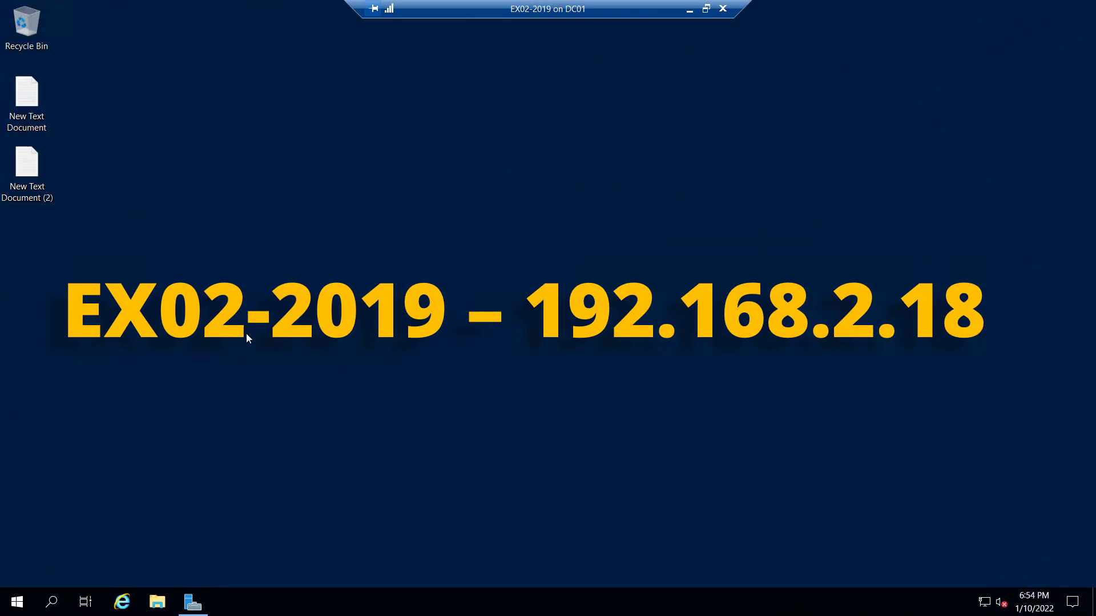
Step: Open the Start menu on the EX02-2019 server desktop
left_click(17, 602)
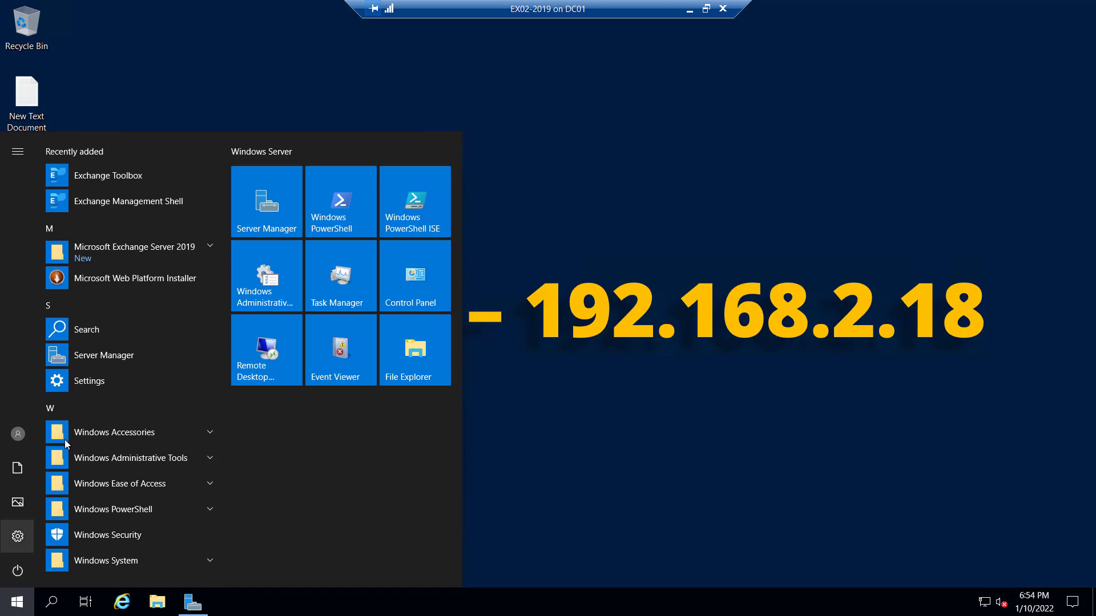
Step: Install the Windows-Server-Backup feature via PowerShell and confirm the Success exit code
left_click(313, 217)
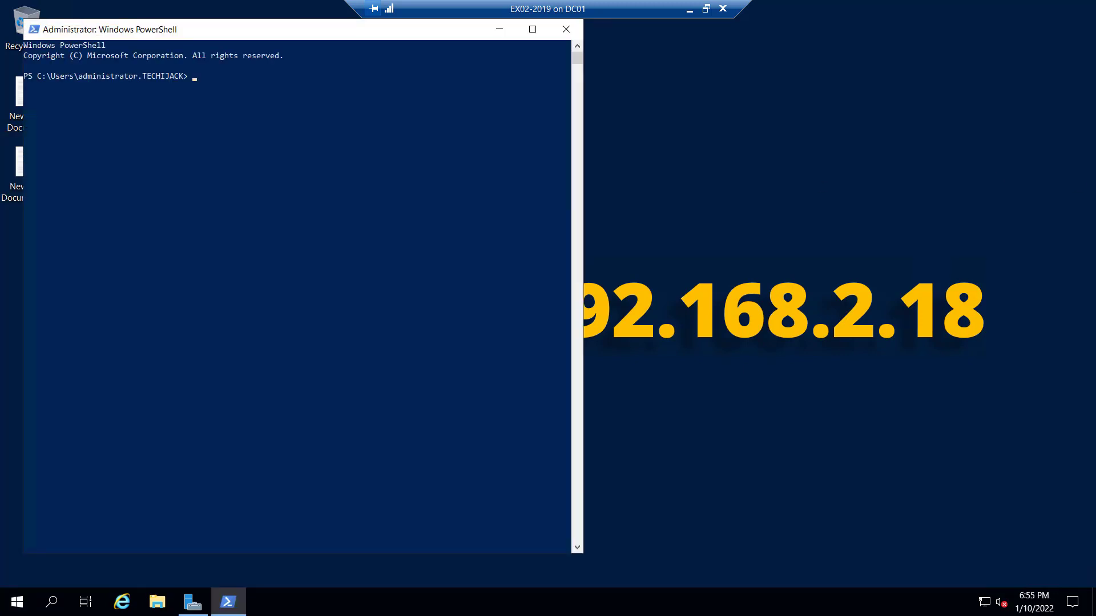
right_click(282, 81)
key("Return")
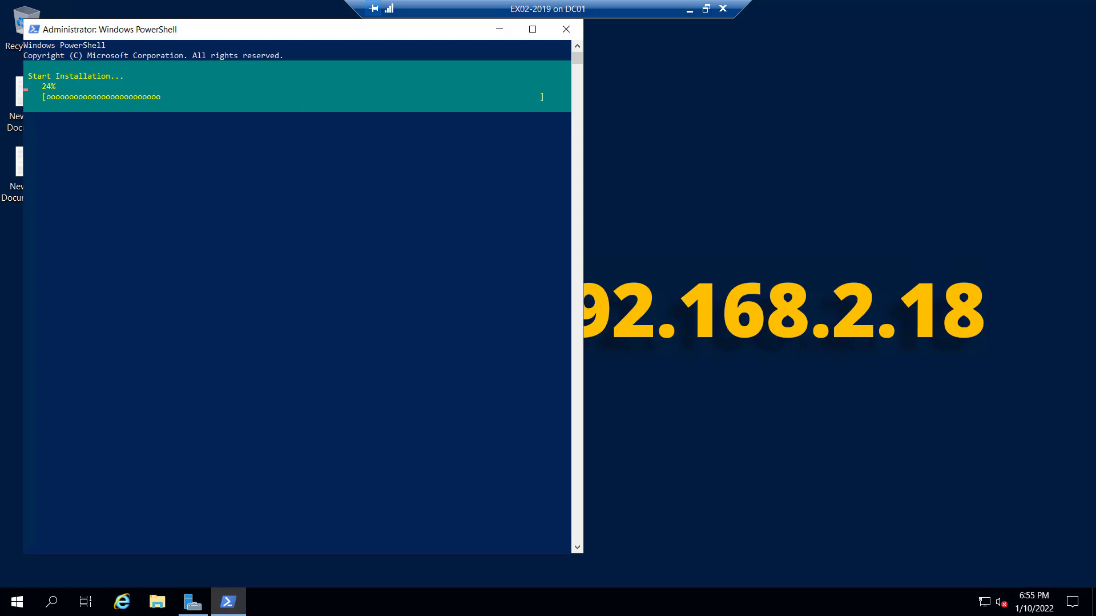
left_click(139, 118)
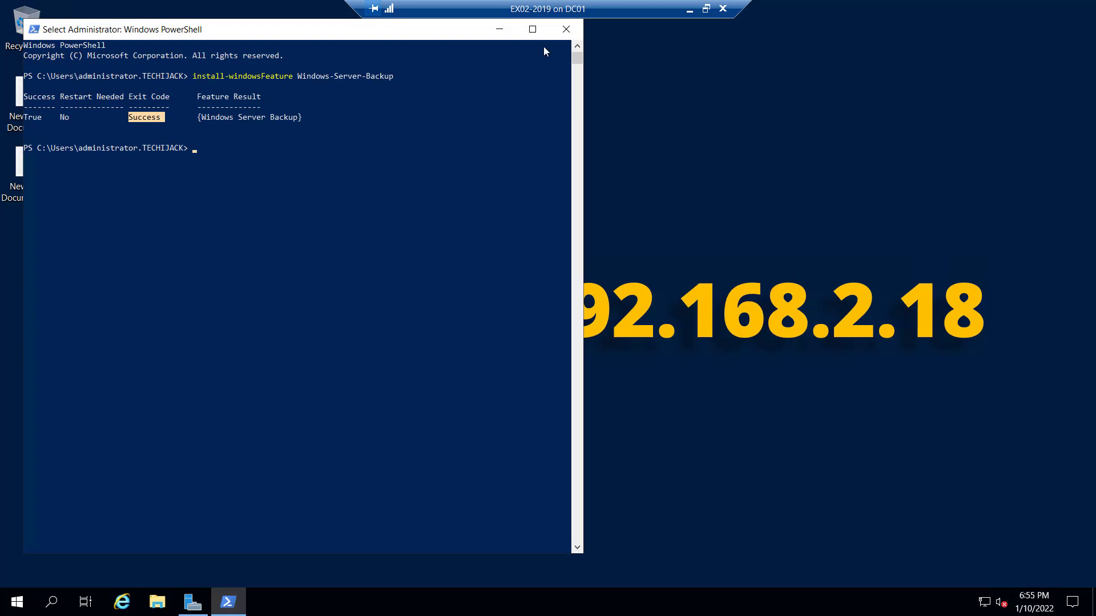
left_click(567, 30)
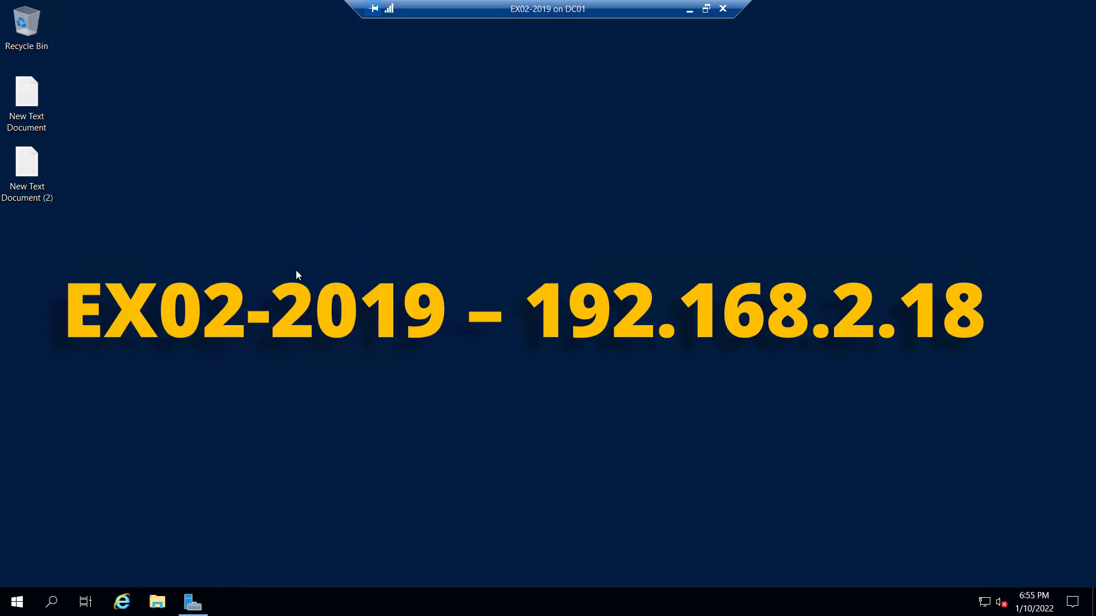
Step: Open the Exchange Server Extension for Windows Server Backup service properties via services.msc
key("super+r")
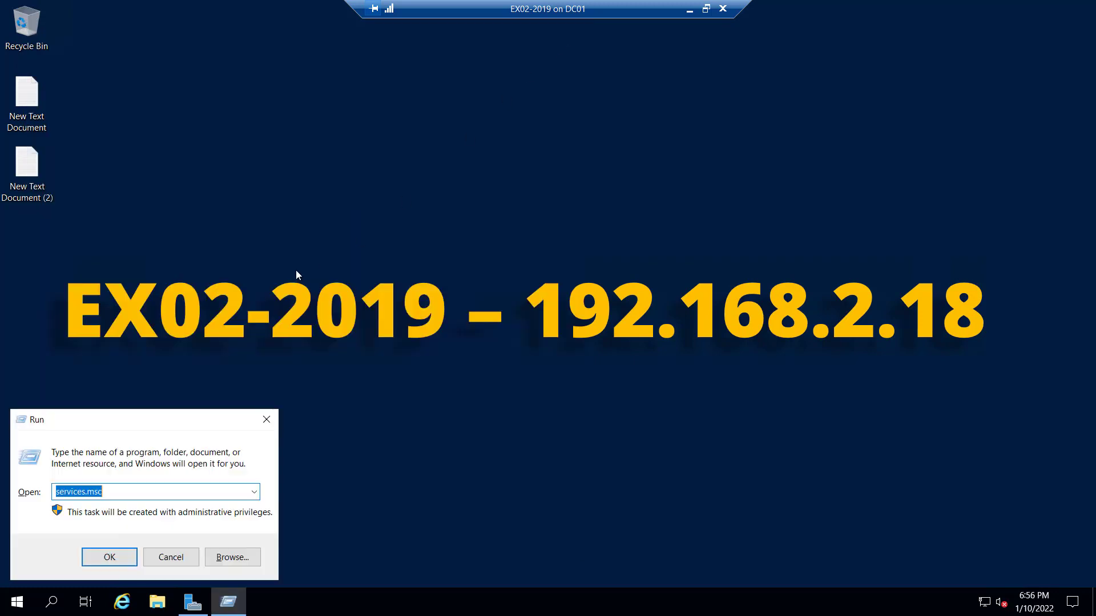
key("Return")
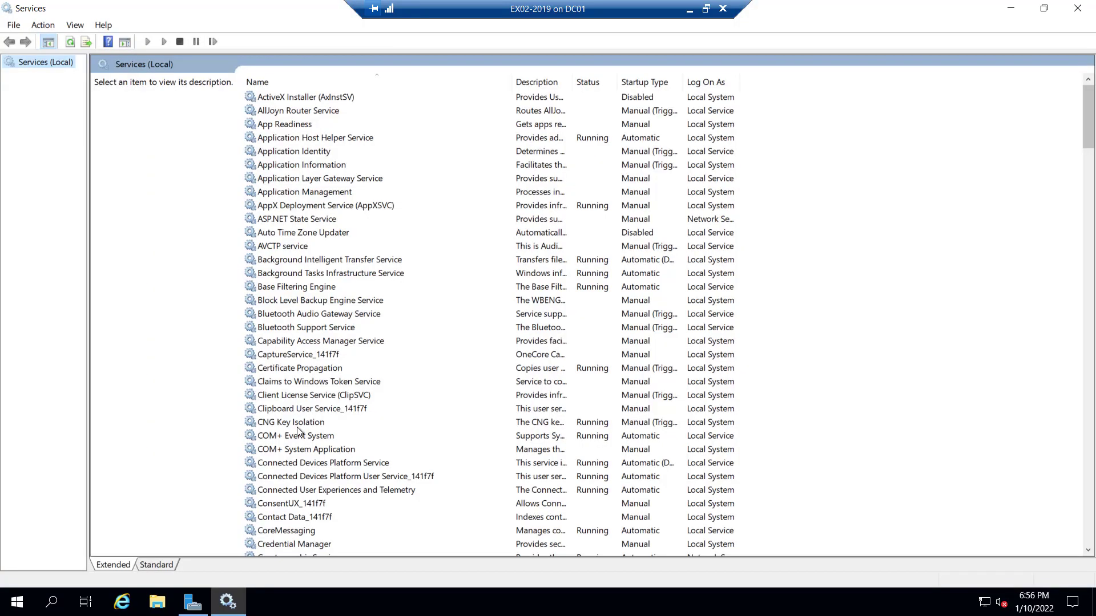
key("m")
left_click(402, 463)
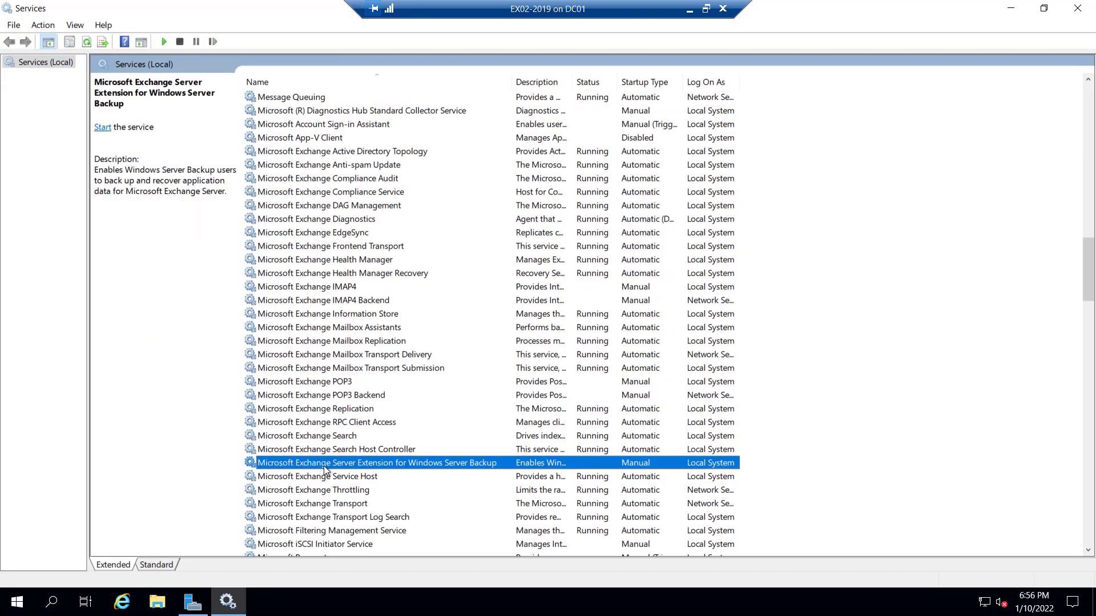
double_click(402, 463)
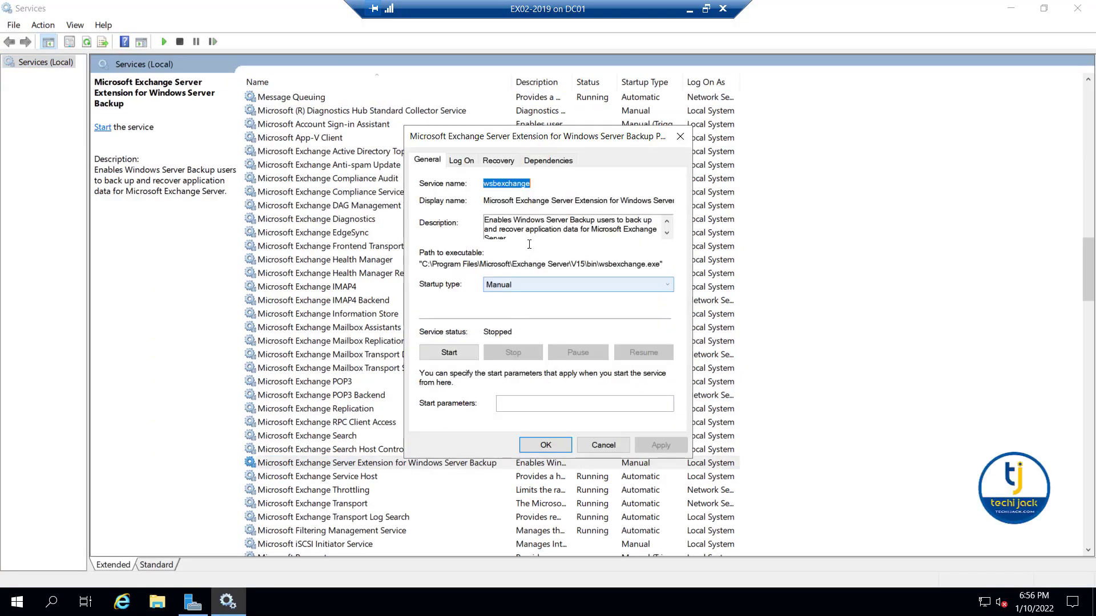
Step: Set the service's startup type to Automatic, apply it, and start the service
left_click_drag(485, 220, 653, 230)
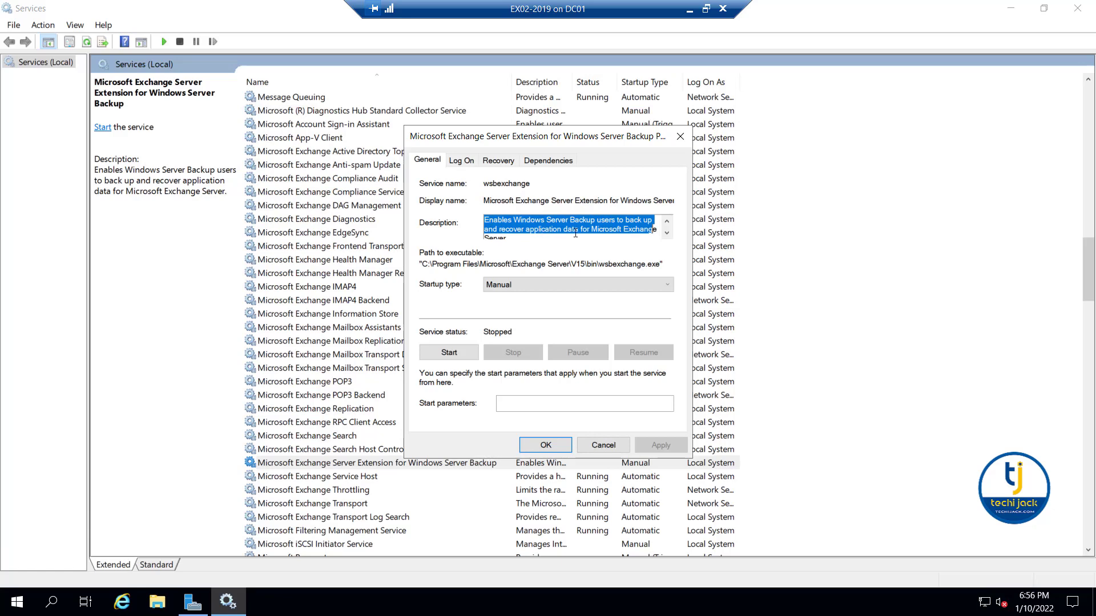
left_click(625, 234)
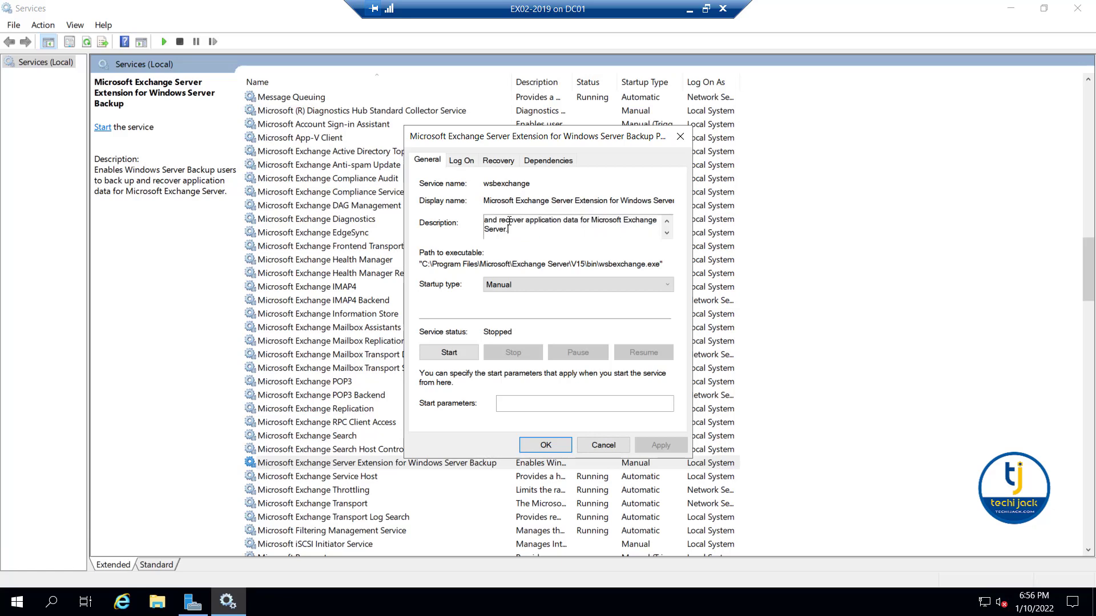
left_click(562, 285)
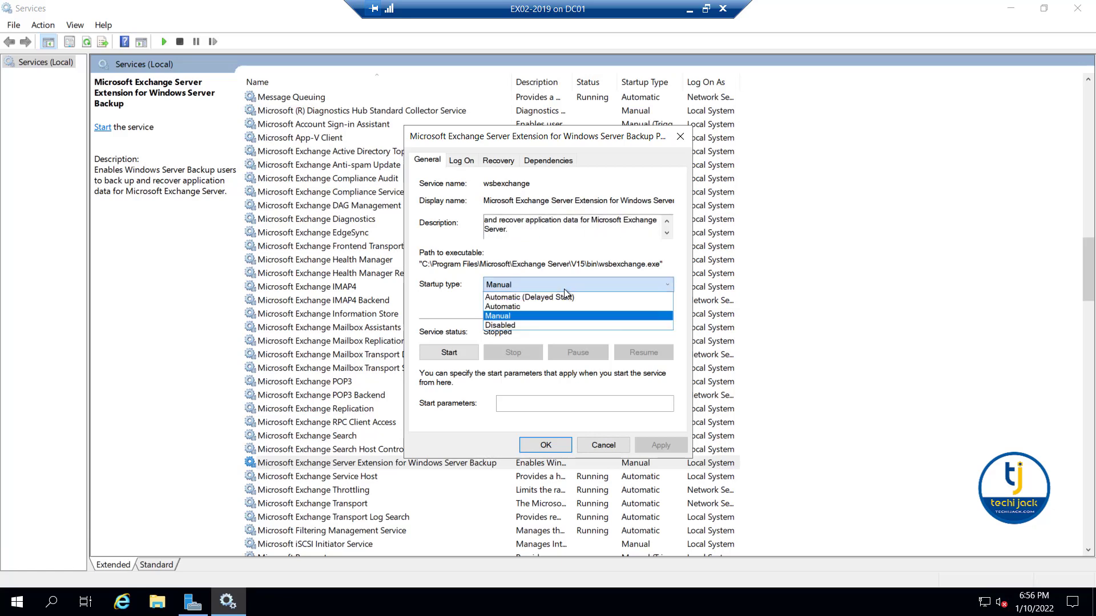
left_click(538, 308)
left_click(664, 445)
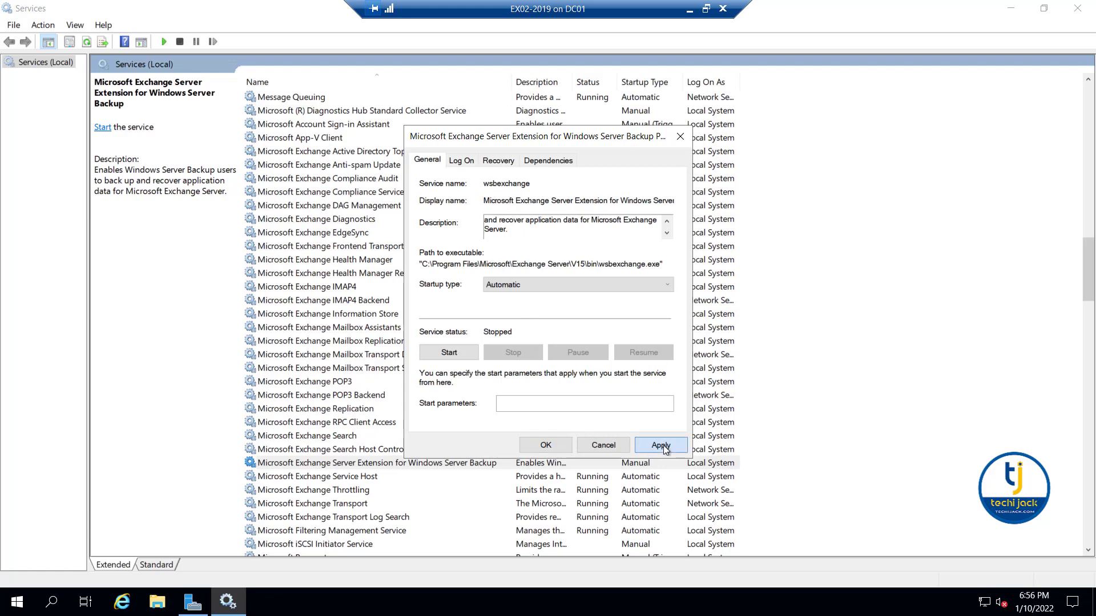
left_click(437, 355)
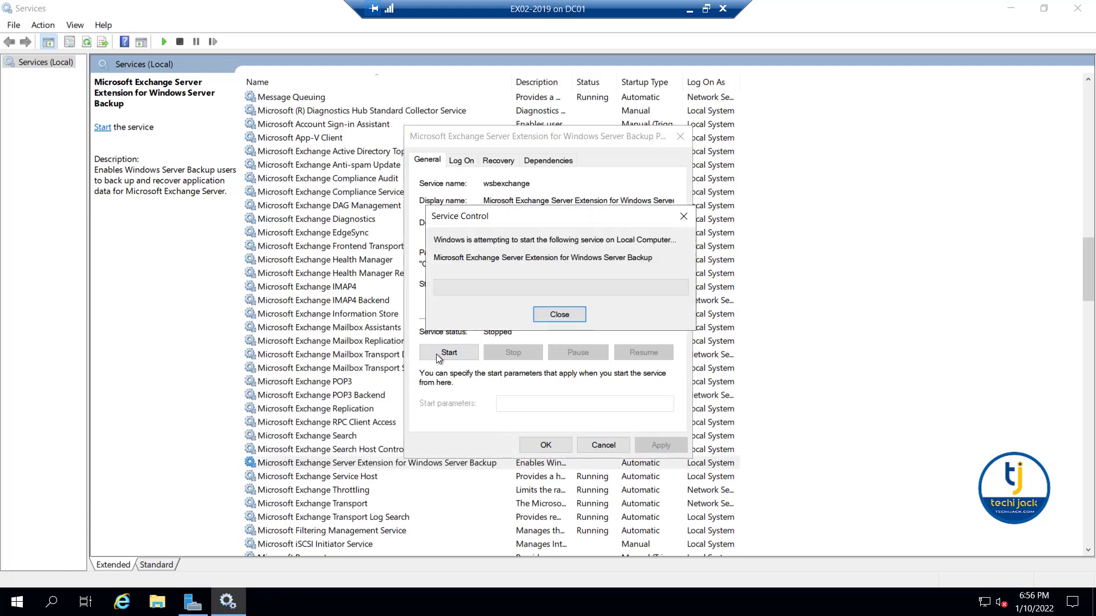
left_click(545, 445)
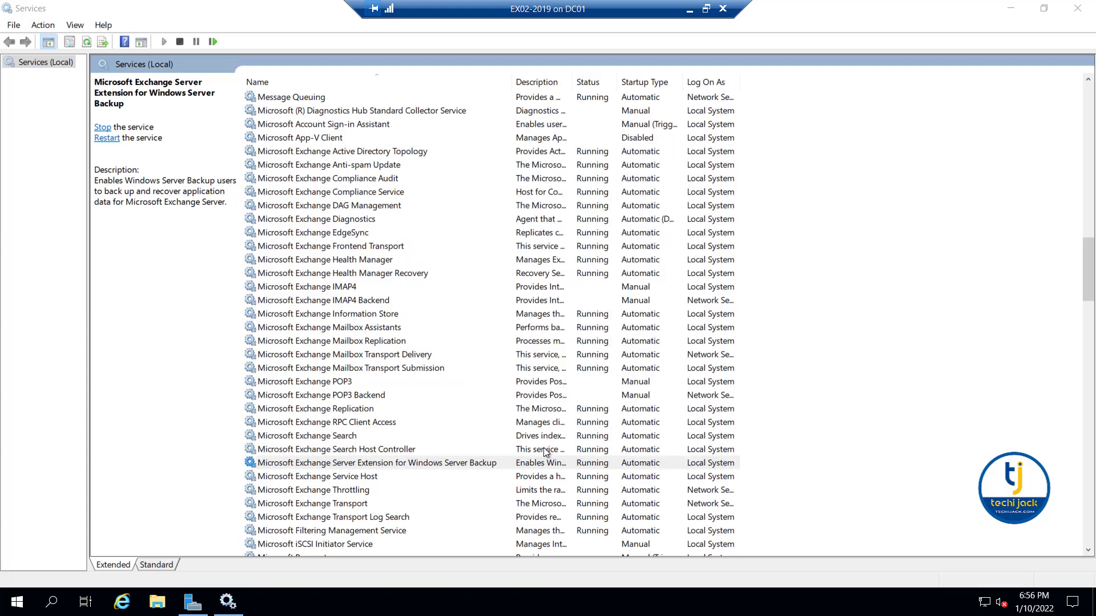
Step: Confirm the service shows Running and Automatic, close Services, and show This PC in File Explorer
left_click(457, 463)
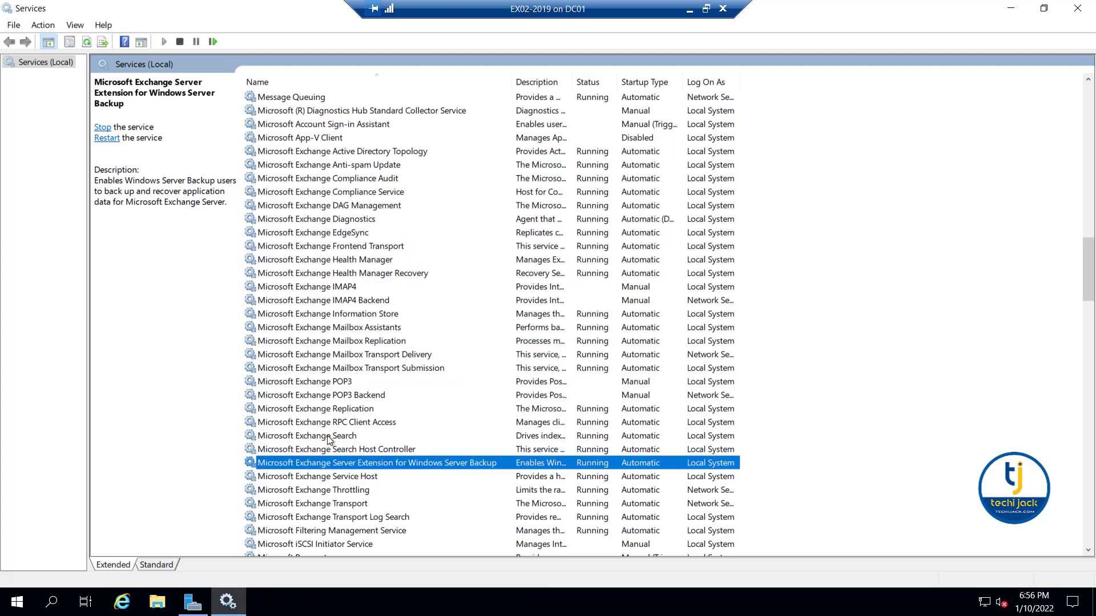
left_click(1077, 8)
key("super+e")
left_click(224, 286)
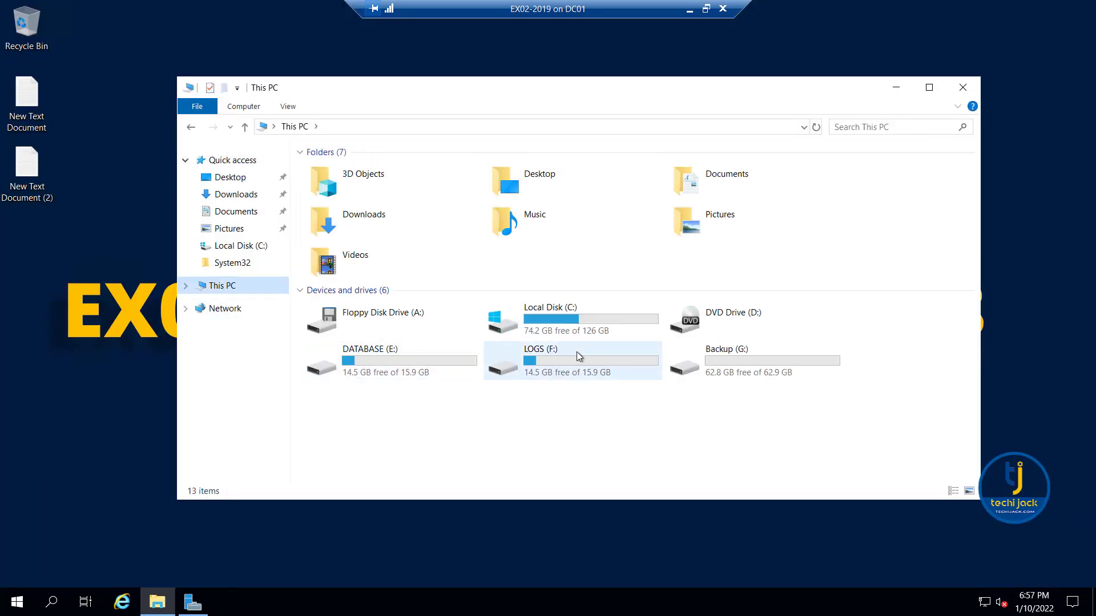
Step: Check that DB01-2019.edb is in the DB01-2019 folder on DATABASE (E:)
left_click(366, 357)
double_click(365, 354)
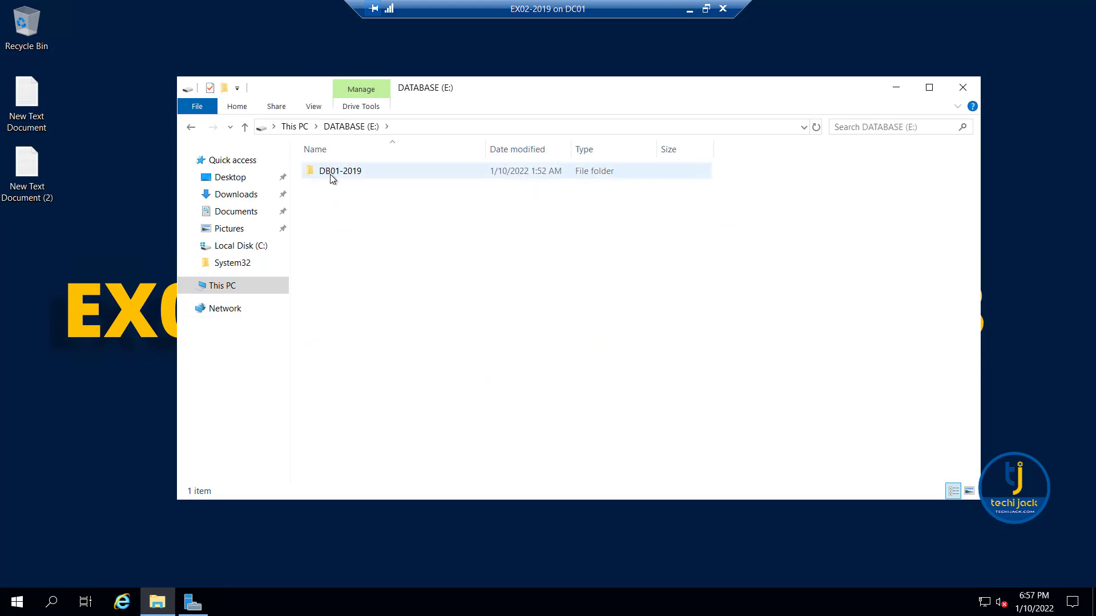
double_click(331, 173)
left_click(331, 174)
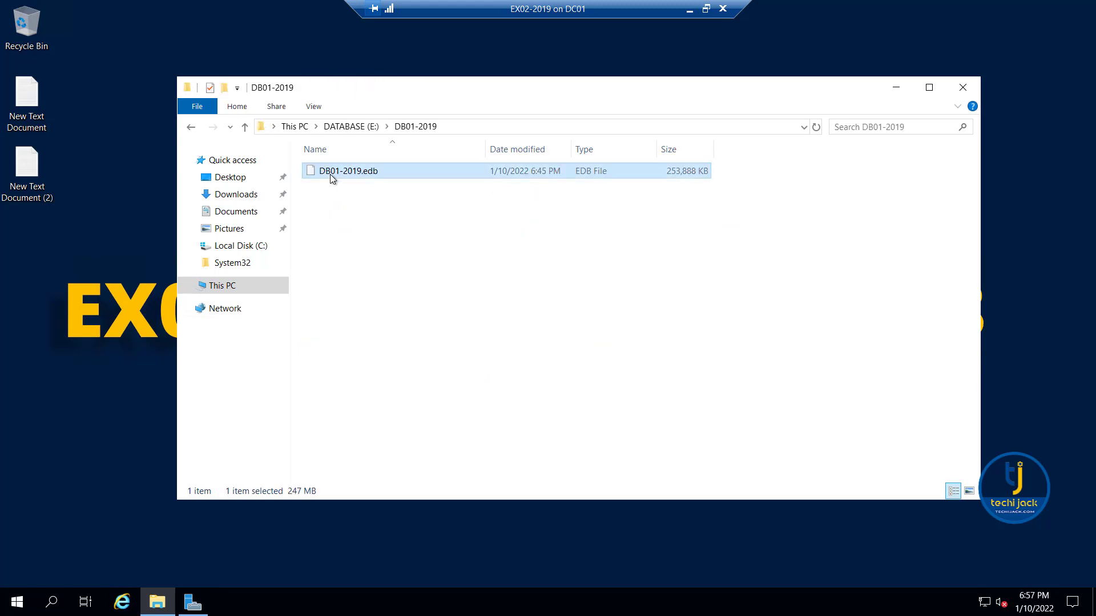
left_click(189, 129)
left_click(189, 130)
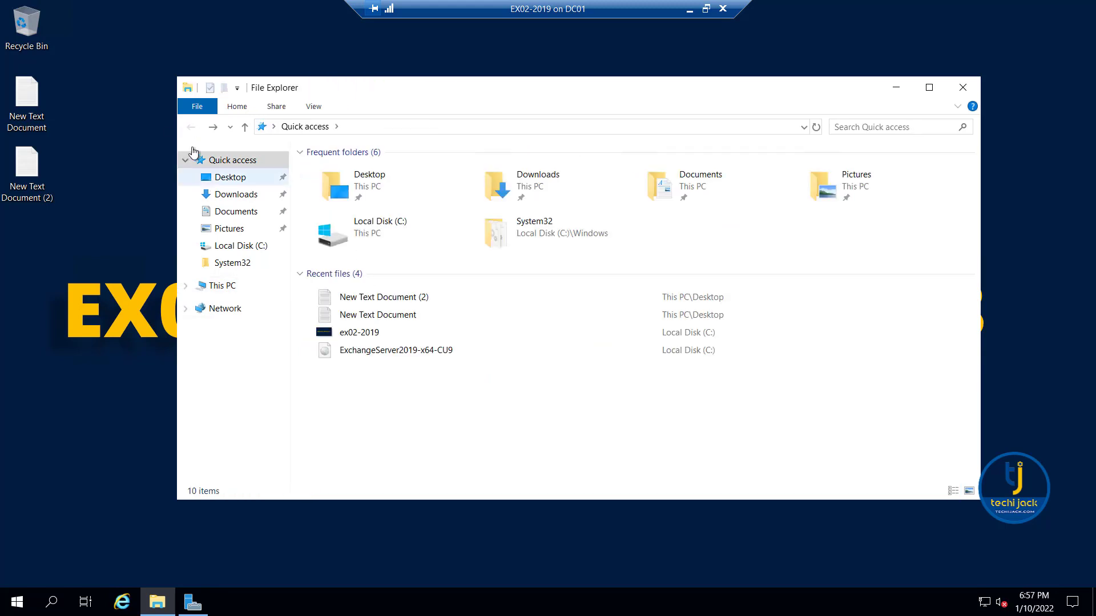
left_click(234, 285)
Step: Check the 248 log files in F:\LOGS\DB01-2019
double_click(508, 353)
double_click(325, 172)
double_click(324, 172)
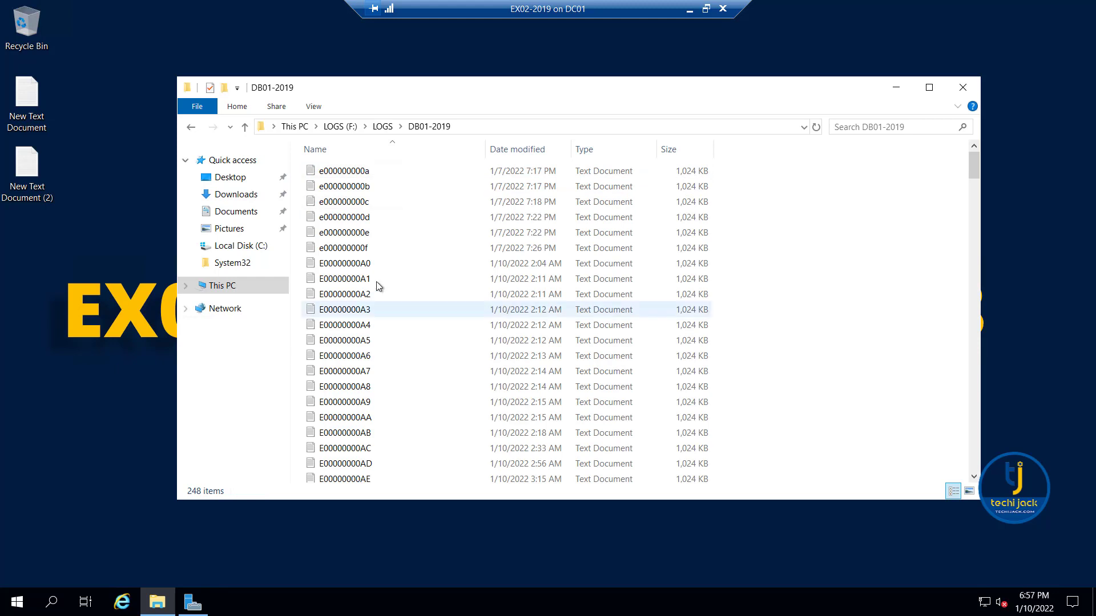
scroll(376, 284, "down", 10)
scroll(375, 282, "down", 4)
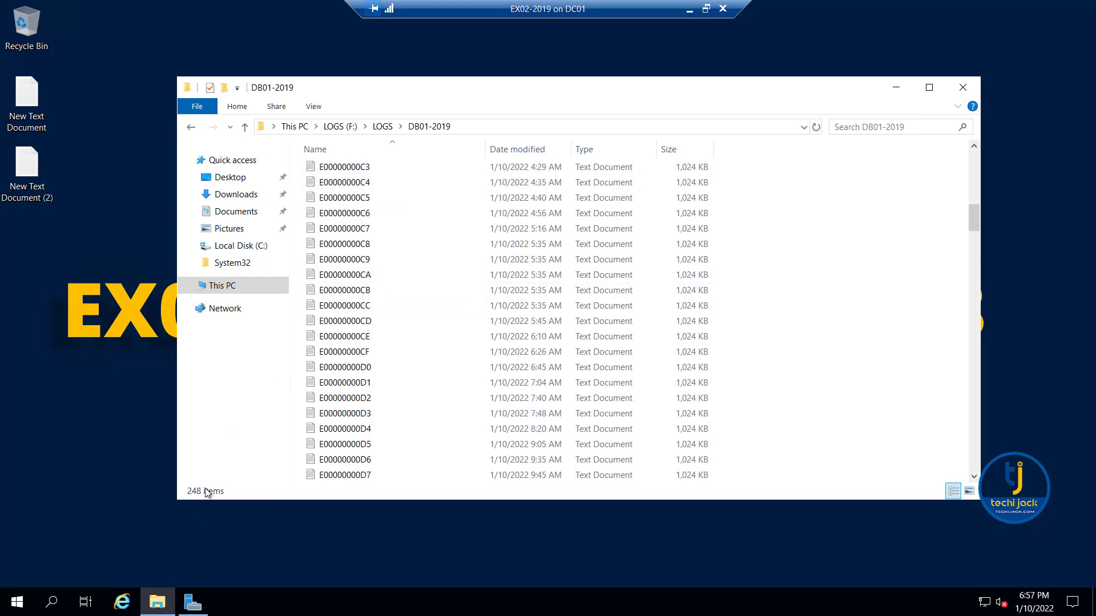
left_click(191, 126)
left_click(191, 127)
left_click(190, 127)
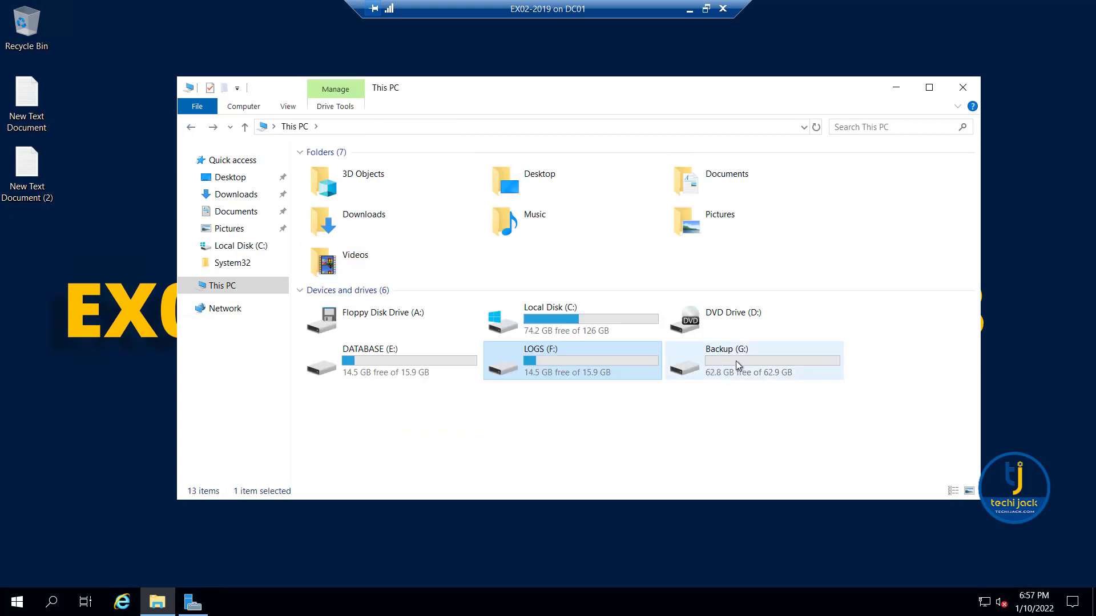
Step: Confirm Backup (G:) is empty, close File Explorer, and open Server Manager
double_click(722, 364)
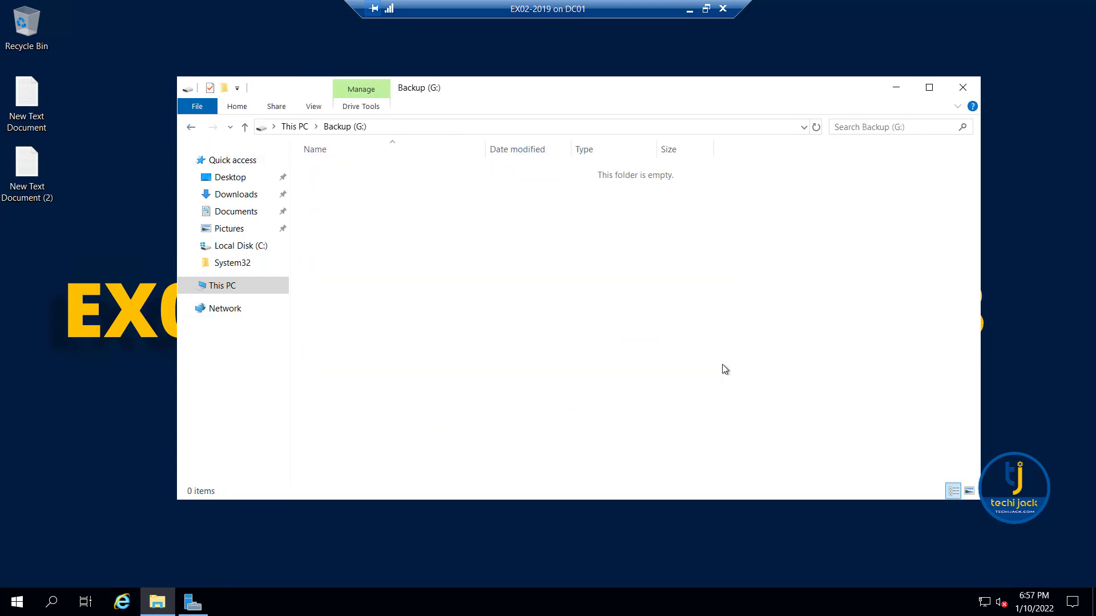
left_click(191, 127)
left_click(963, 91)
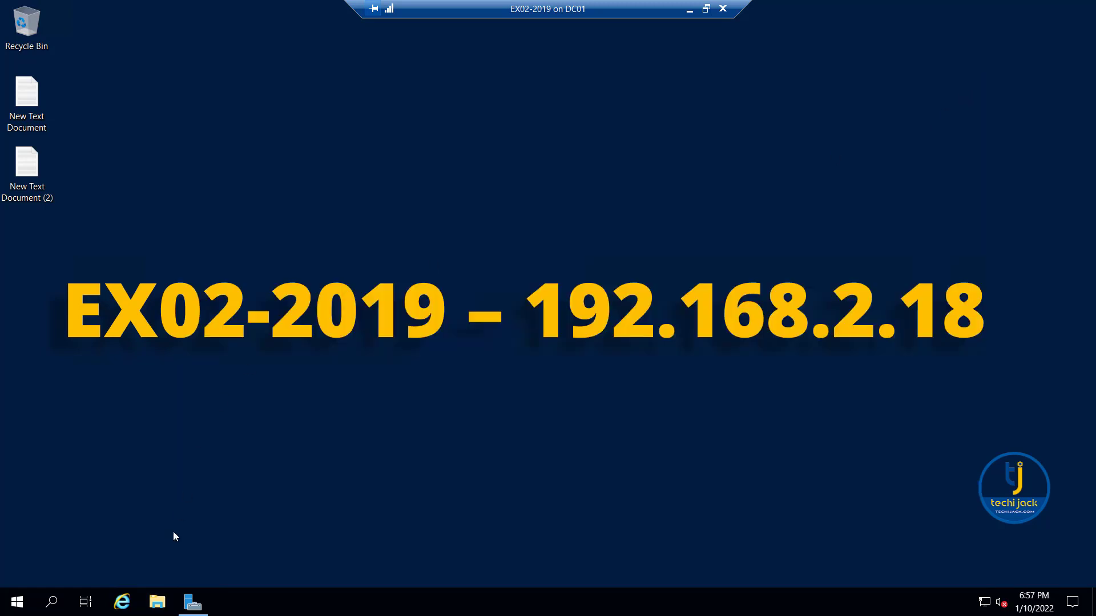
left_click(193, 602)
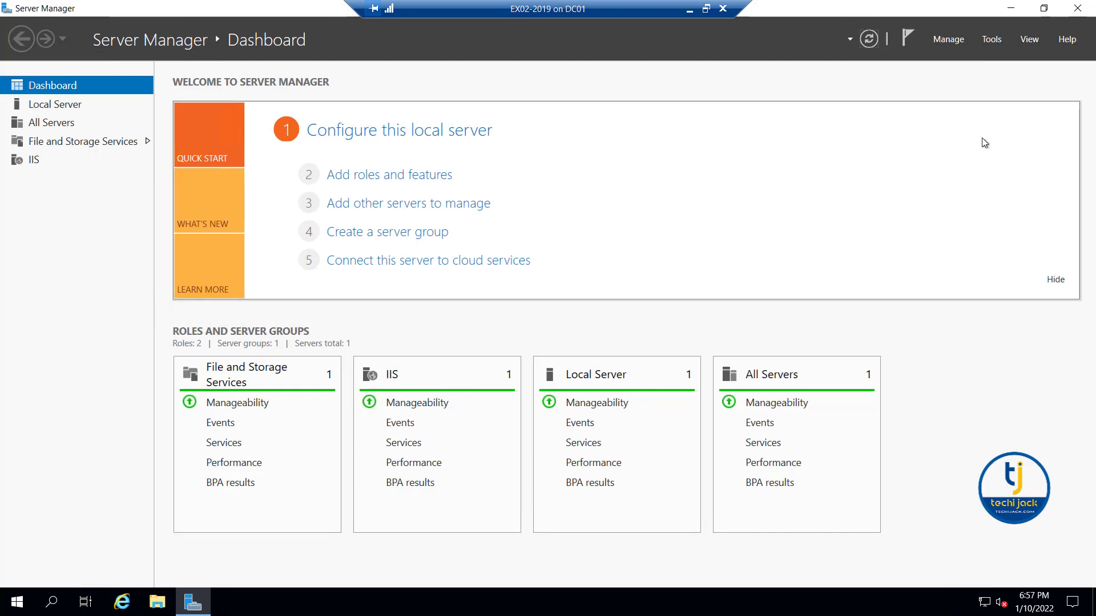
Step: Launch Windows Server Backup from Server Manager Tools and start a Backup Once with Custom configuration
left_click(991, 39)
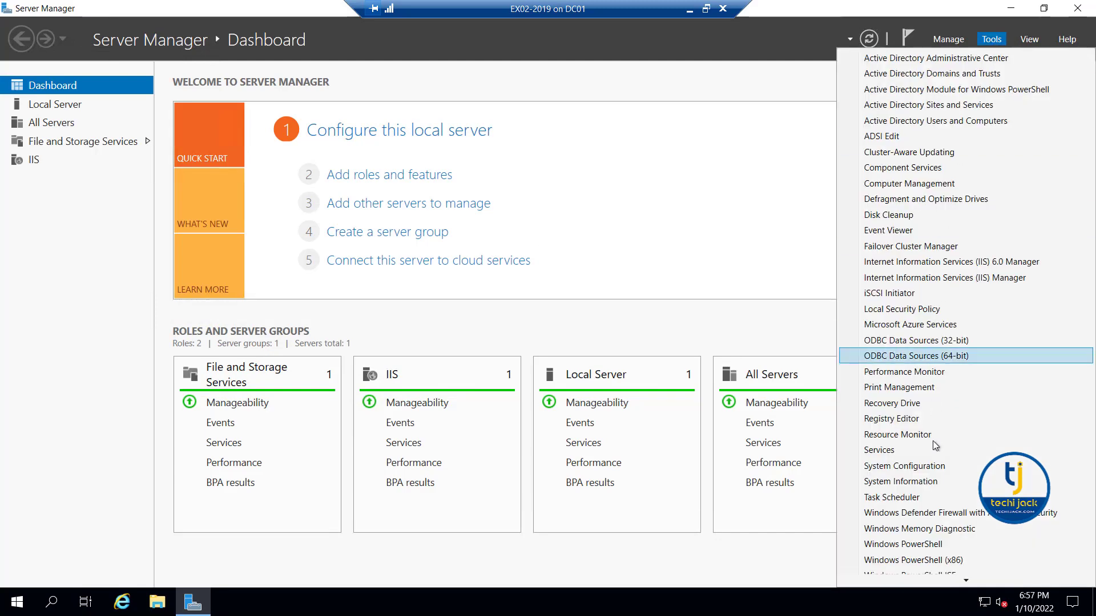
scroll(932, 456, "down", 2)
left_click(912, 582)
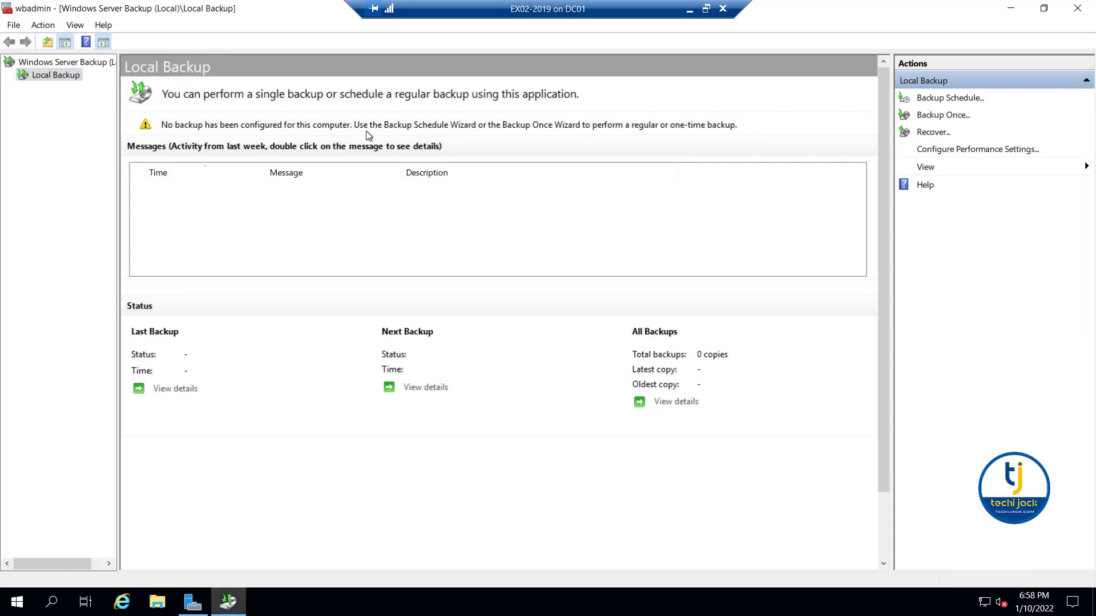
left_click(941, 117)
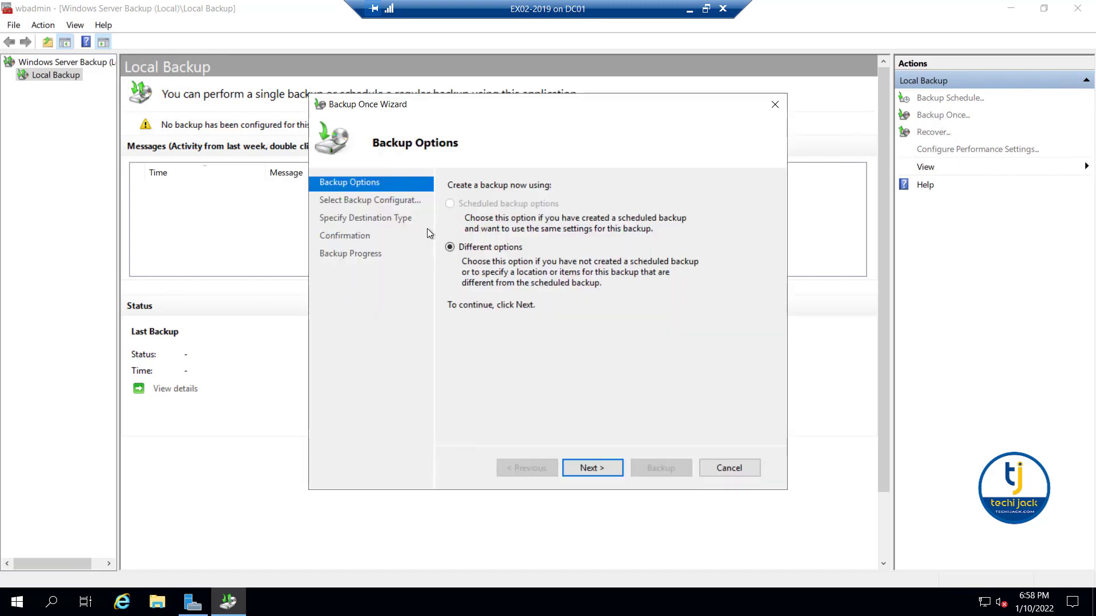
left_click(588, 468)
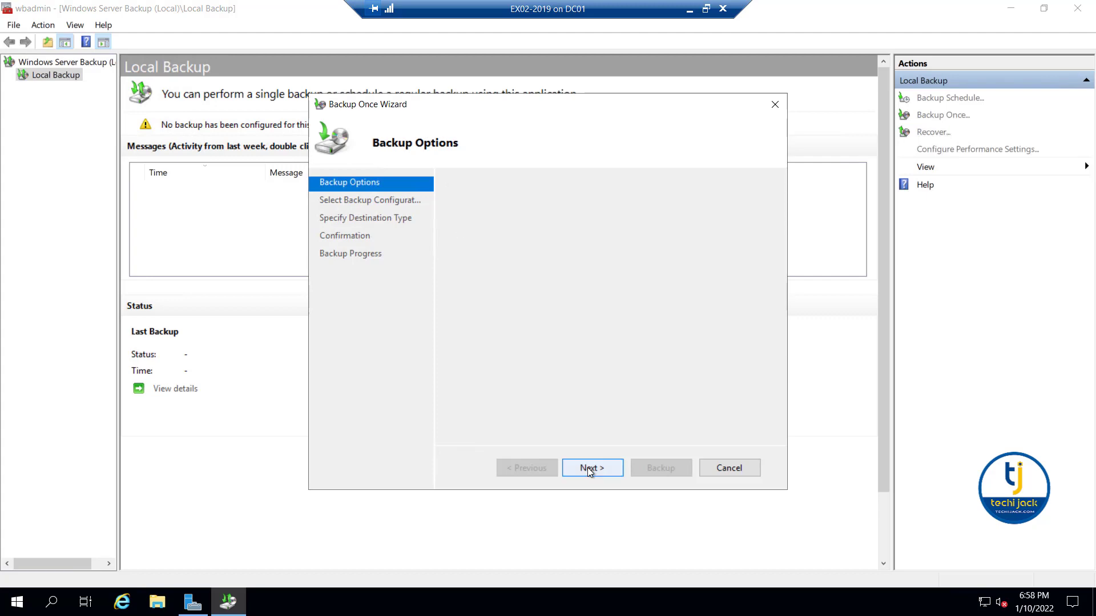
left_click(460, 254)
Step: Back up only DATABASE (E:) and LOGS (F:), excluding System state, System Reserved and C:
left_click(586, 468)
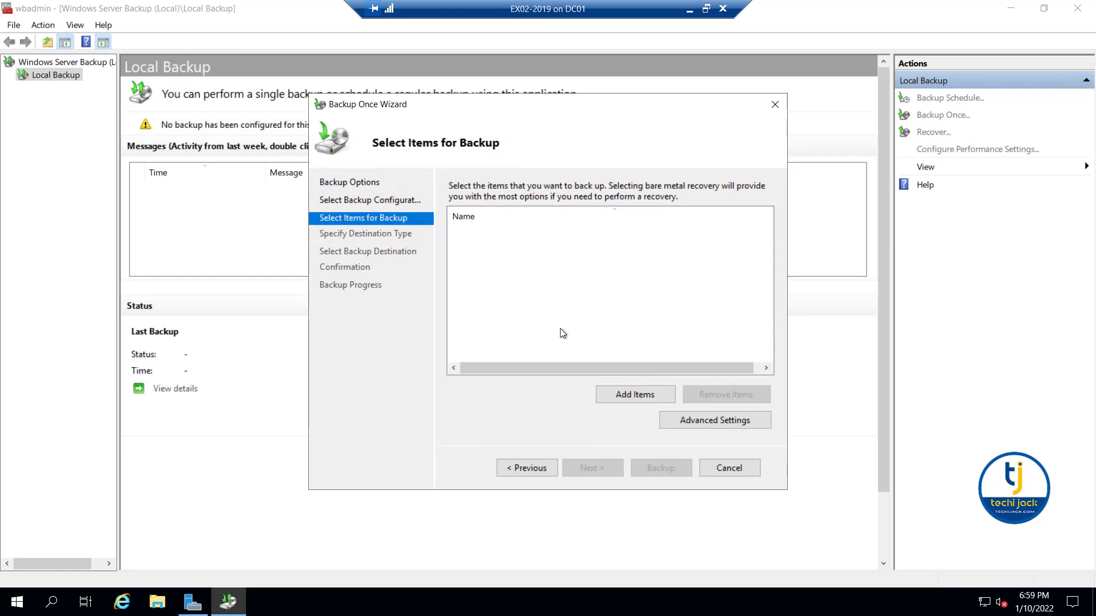
left_click(636, 392)
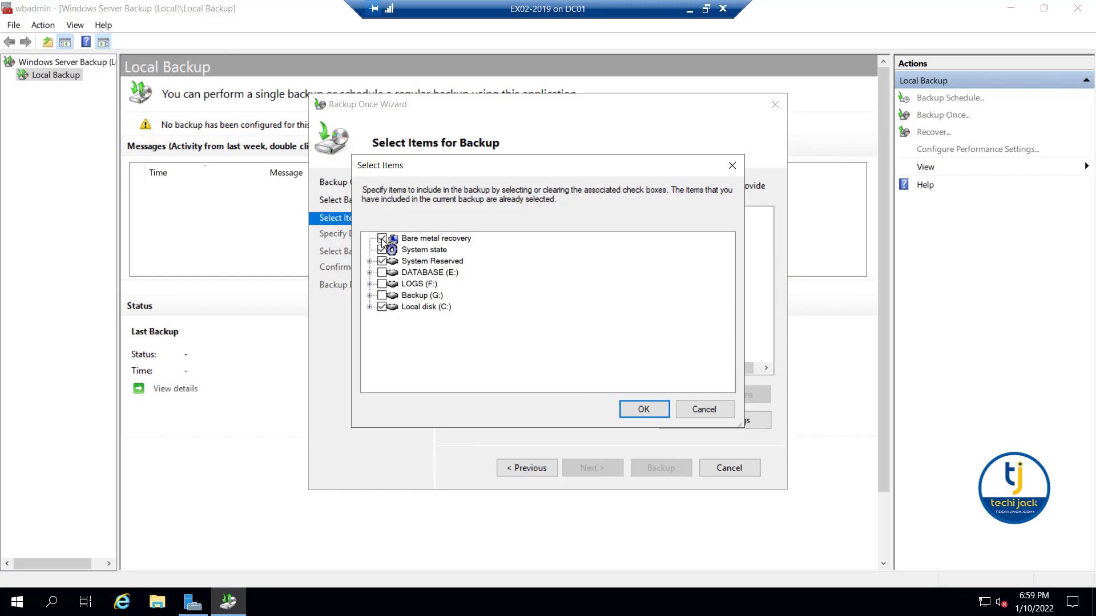
left_click(382, 249)
left_click(382, 261)
left_click(381, 308)
left_click(382, 272)
left_click(382, 283)
left_click(639, 411)
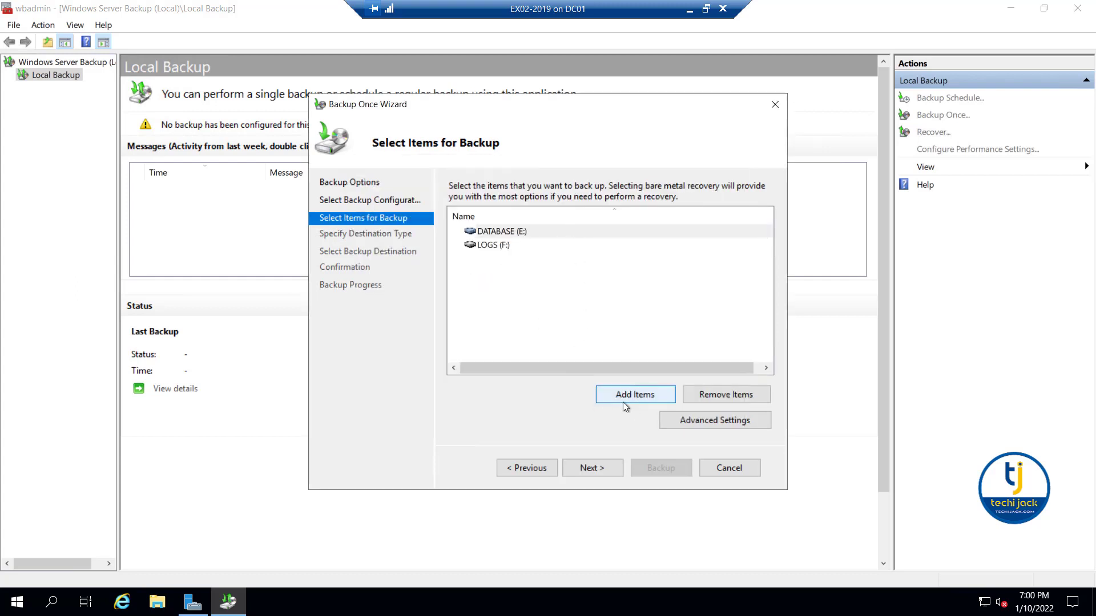
left_click(685, 420)
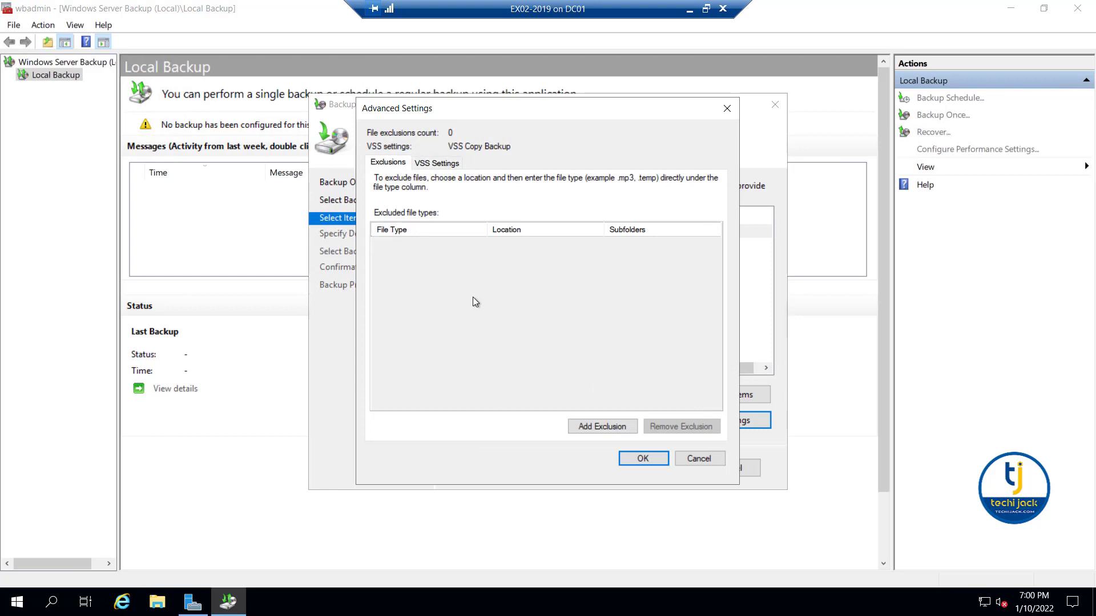
Step: Choose VSS full Backup on the VSS Settings tab
left_click(429, 164)
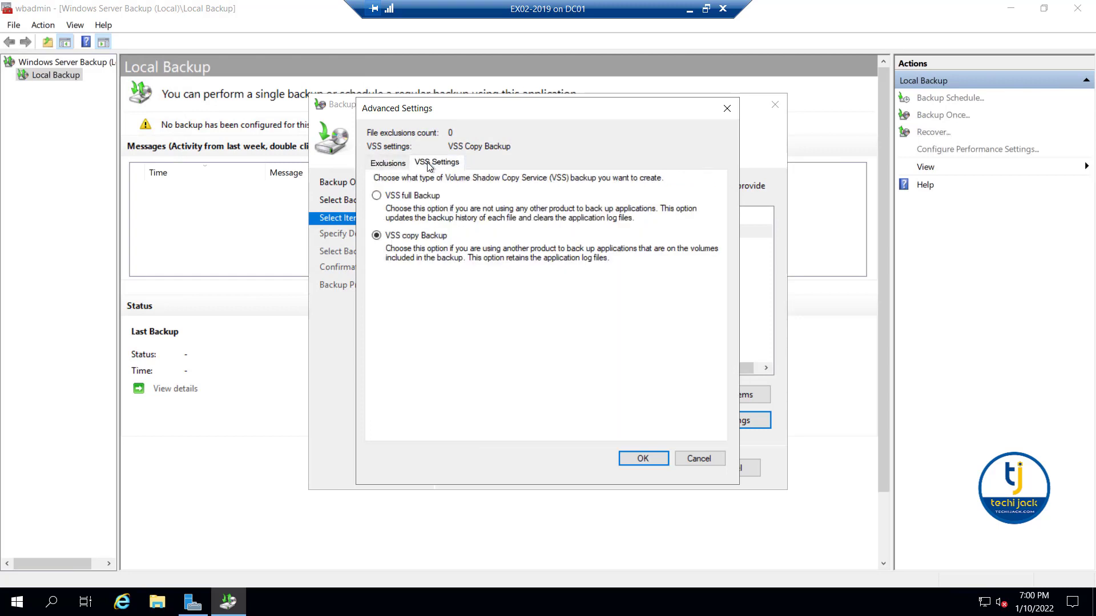
left_click(377, 195)
Step: Choose the local drive Backup (G:) as destination and reach the confirmation summary
left_click(643, 460)
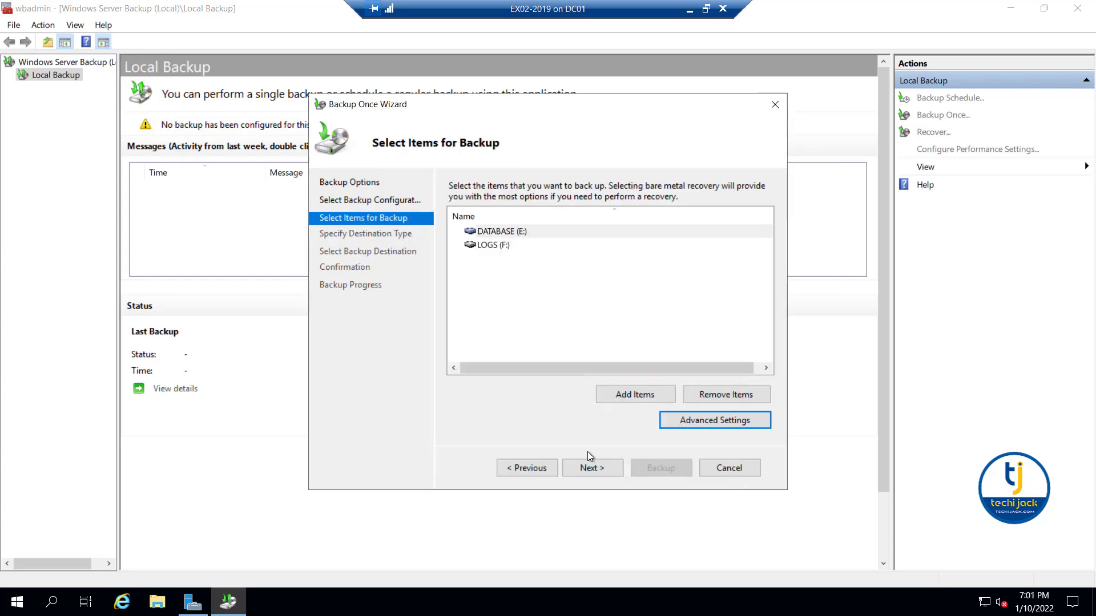
left_click(587, 467)
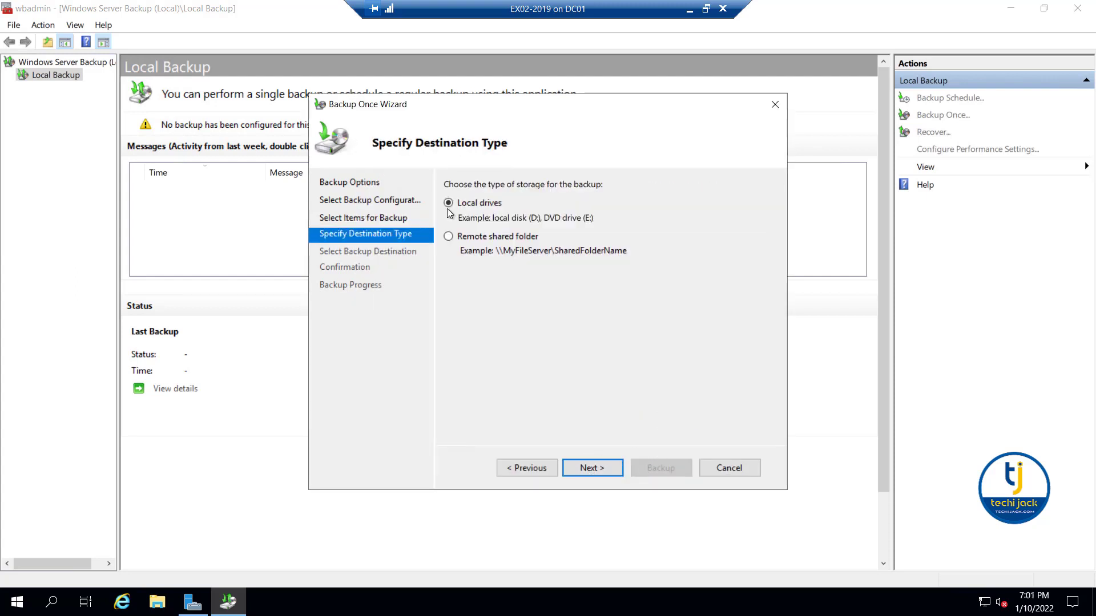
left_click(586, 470)
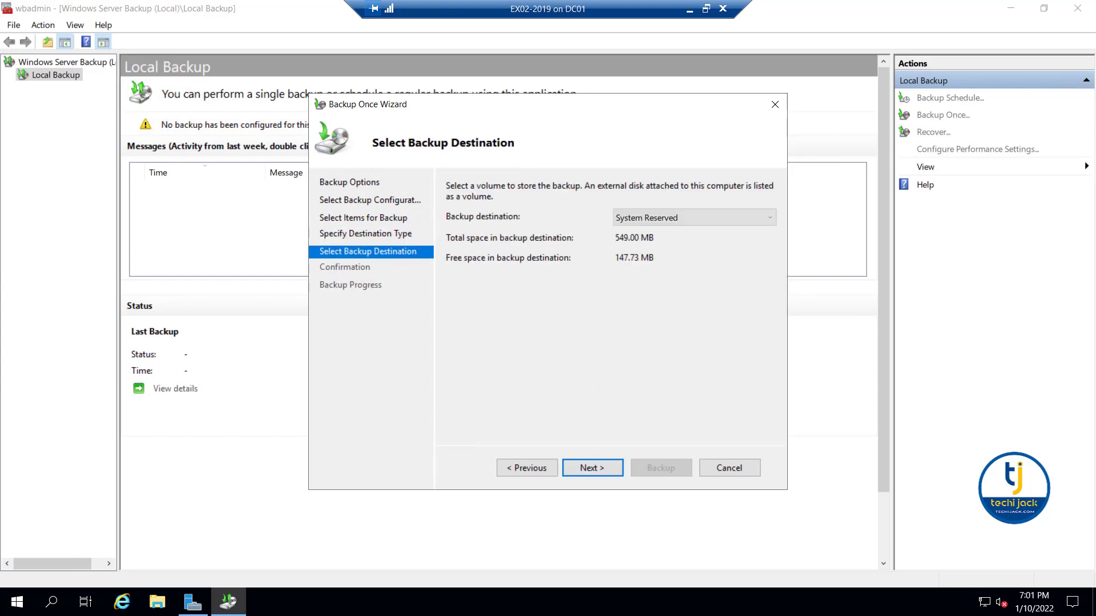
left_click(679, 217)
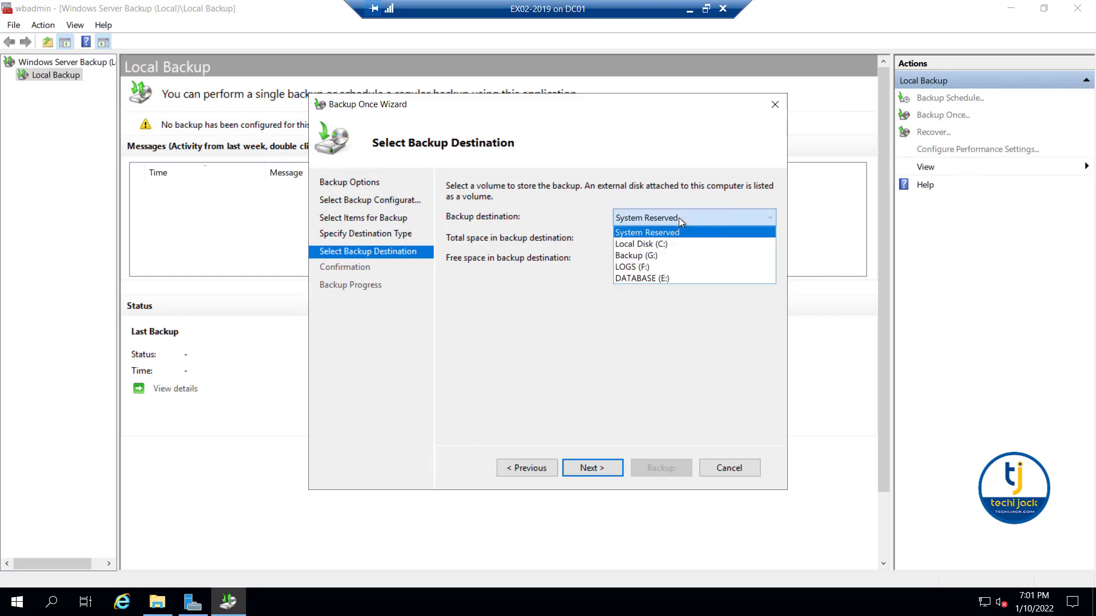
left_click(624, 256)
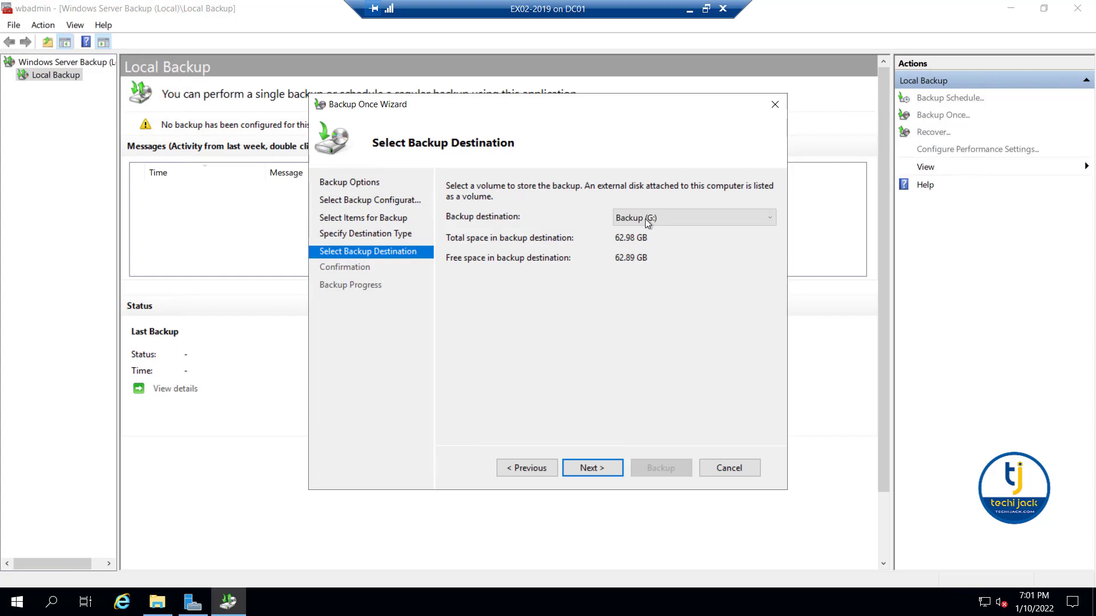
left_click(586, 469)
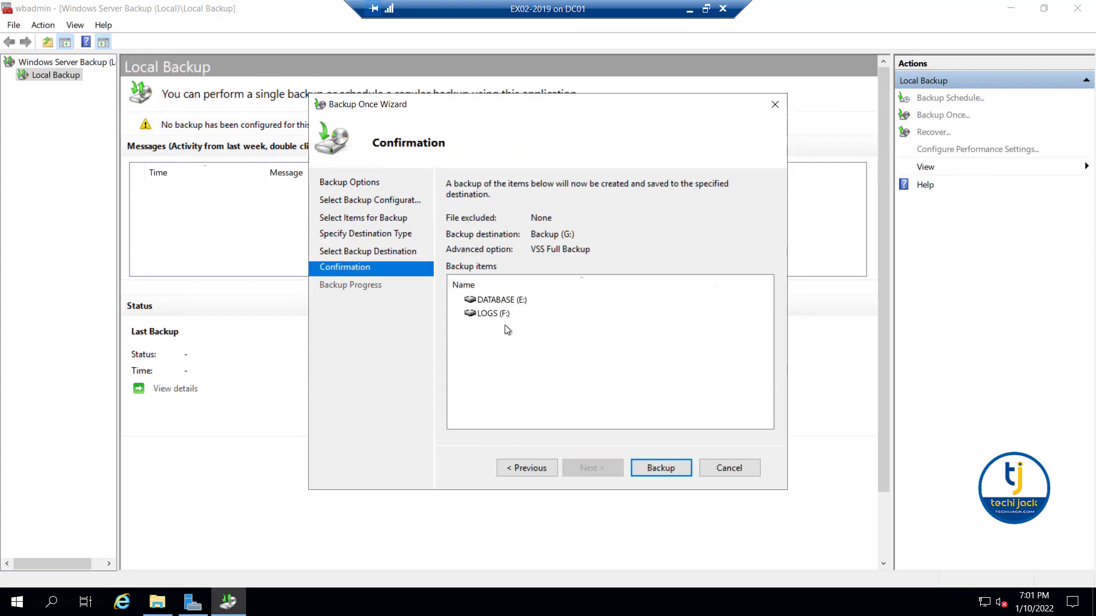
left_click(660, 470)
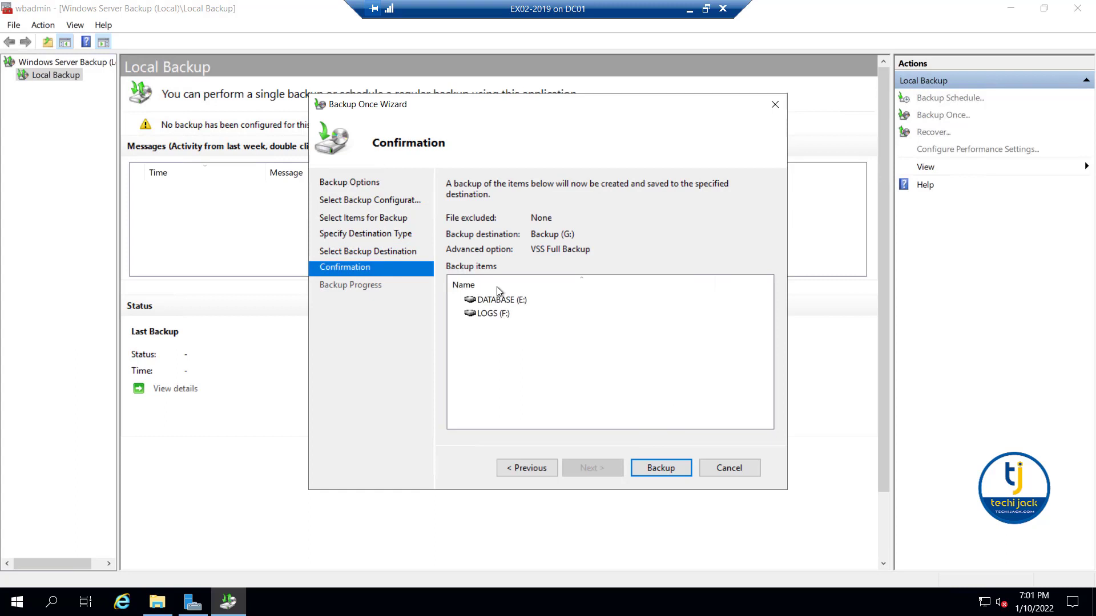
Step: Run the backup until it completes with 2.40 GB copied to G:, then close the wizard
left_click(659, 469)
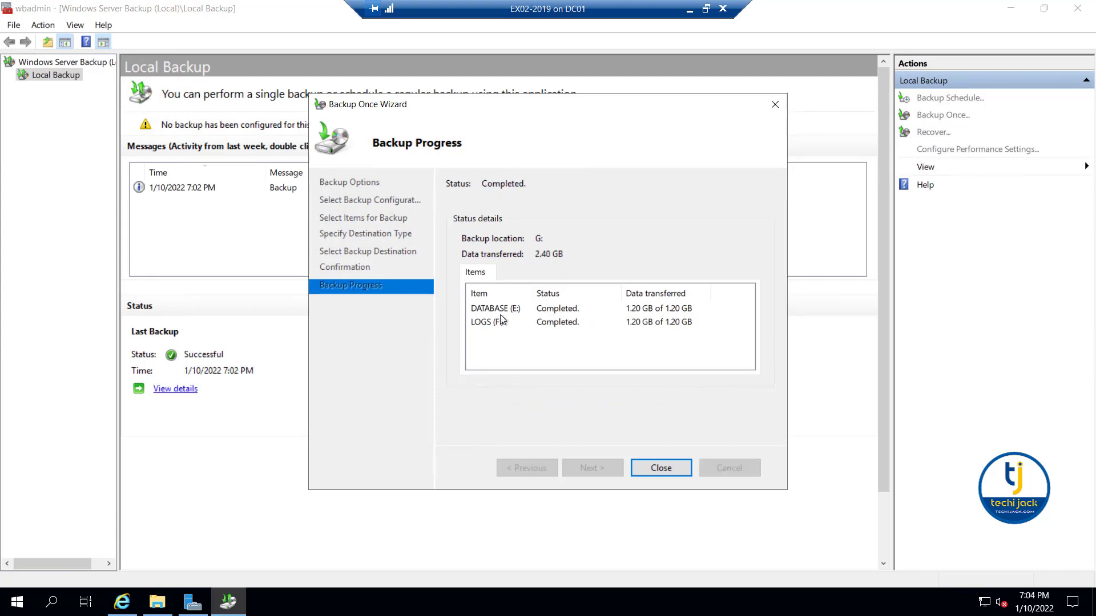
left_click(659, 469)
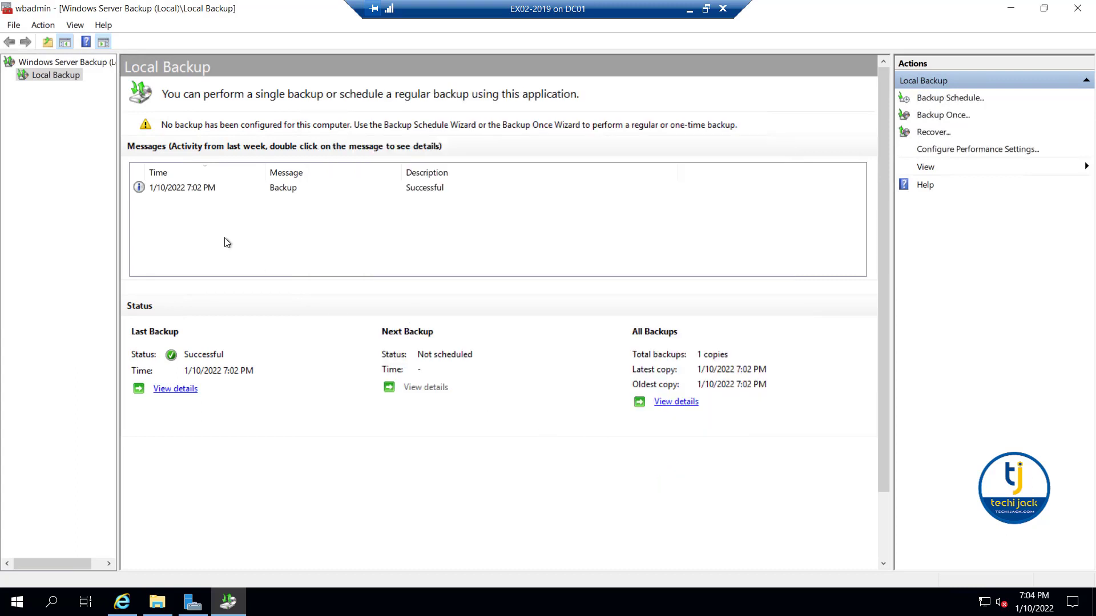
left_click(188, 191)
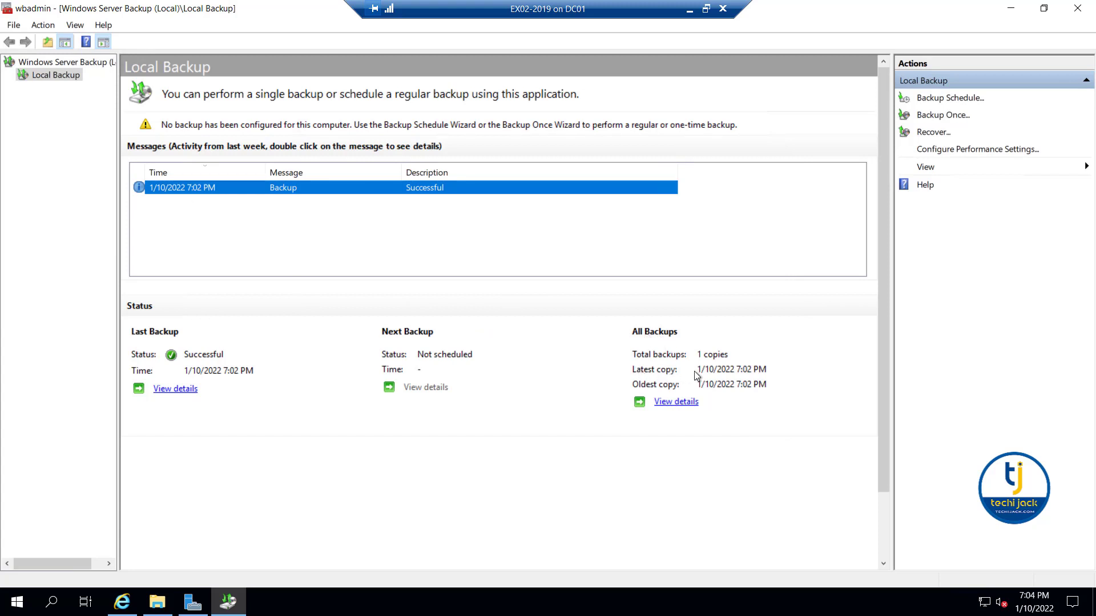
Step: Review the backup details showing DATABASE (E:) and LOGS (F:) on Backup (G:), then minimise the console
left_click(675, 402)
left_click_drag(482, 247, 558, 247)
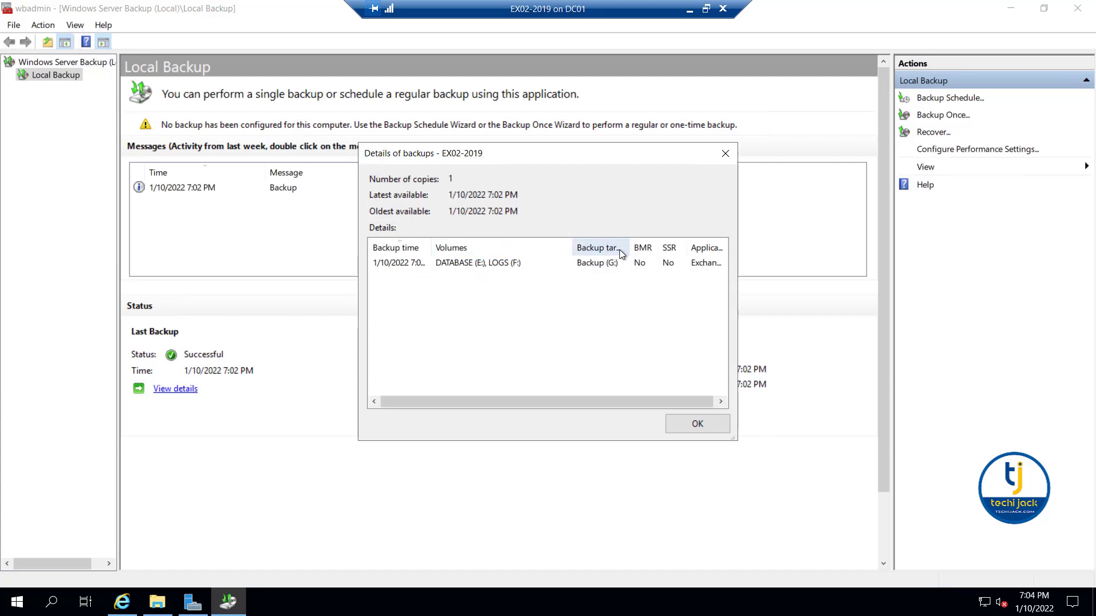
left_click(598, 268)
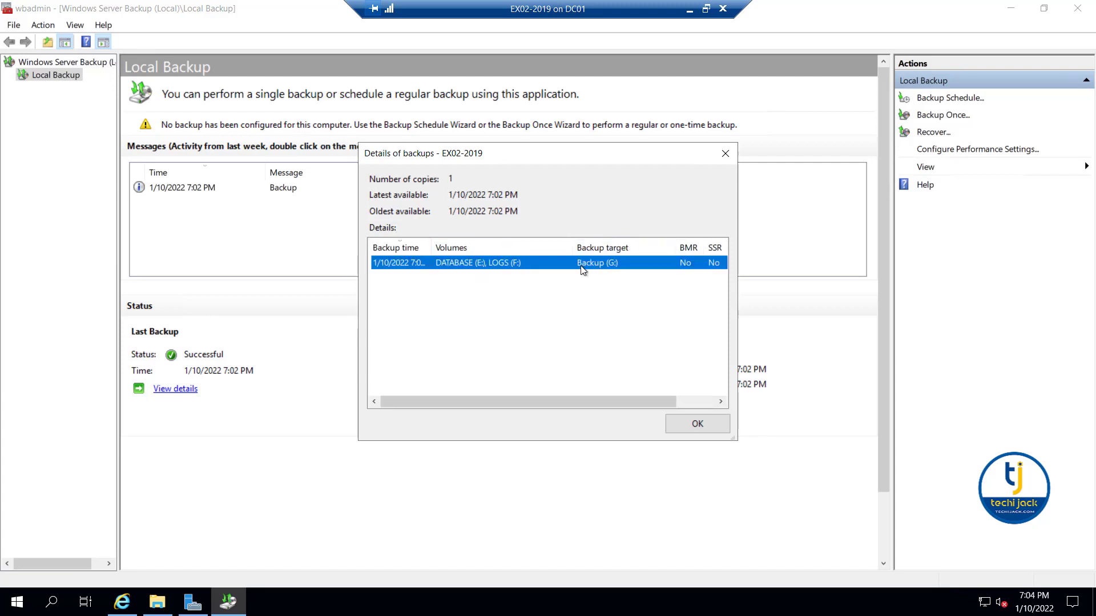
left_click(698, 423)
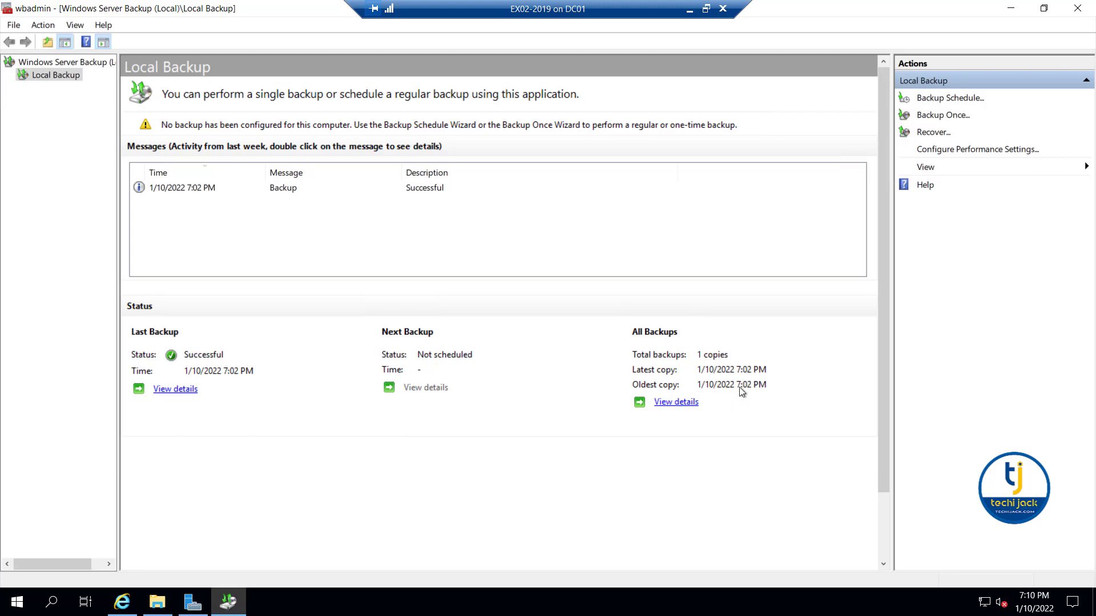
left_click(227, 601)
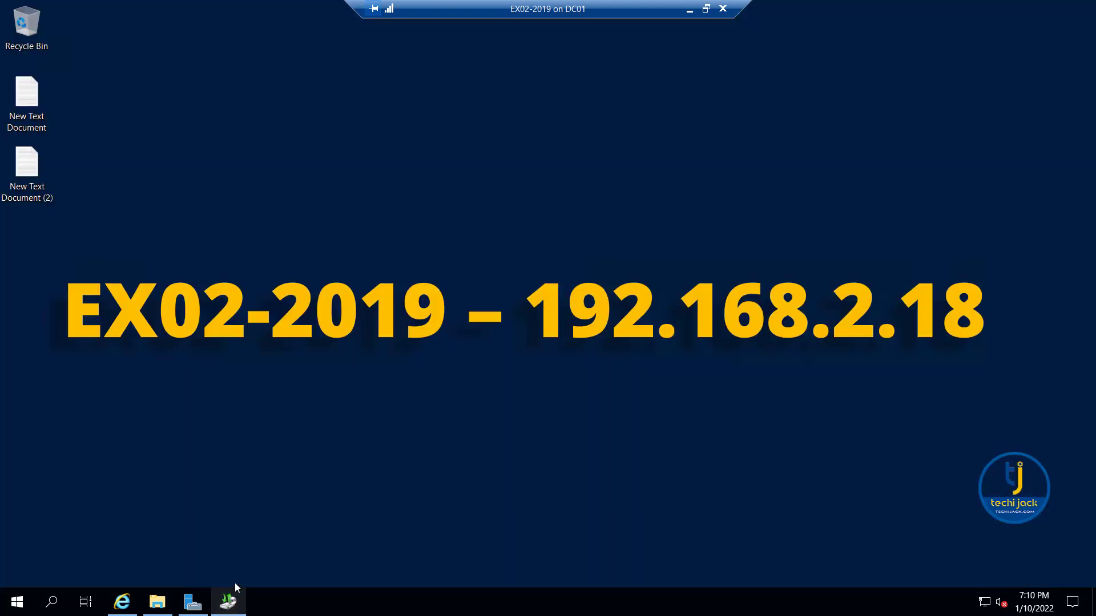
Step: Open the 'email After successfull backup' test message in the OWA inbox
left_click(122, 601)
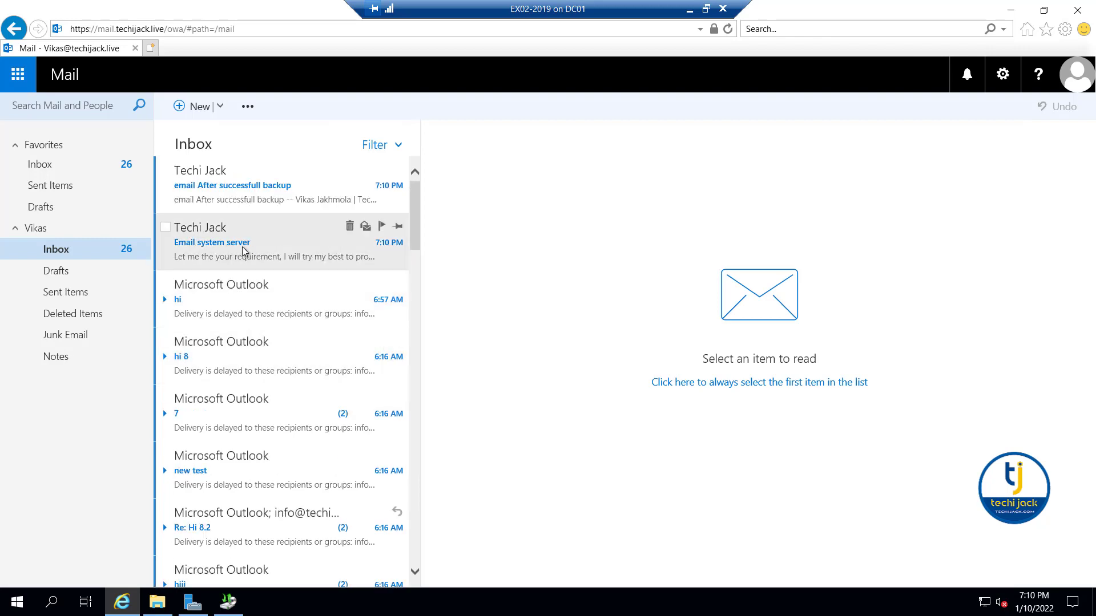
left_click(381, 246)
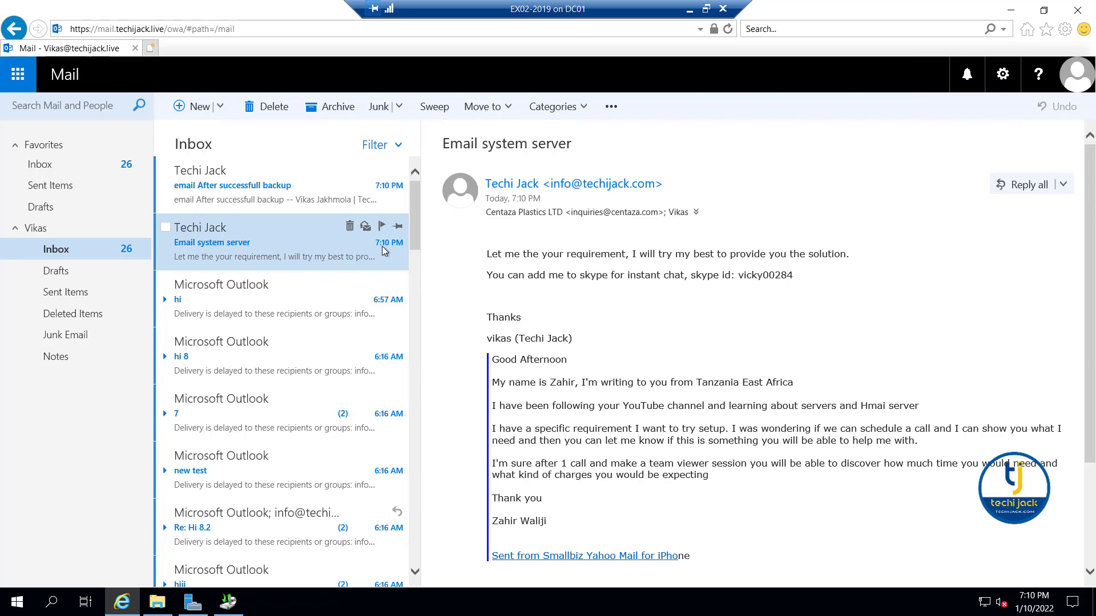
scroll(445, 308, "down", 3)
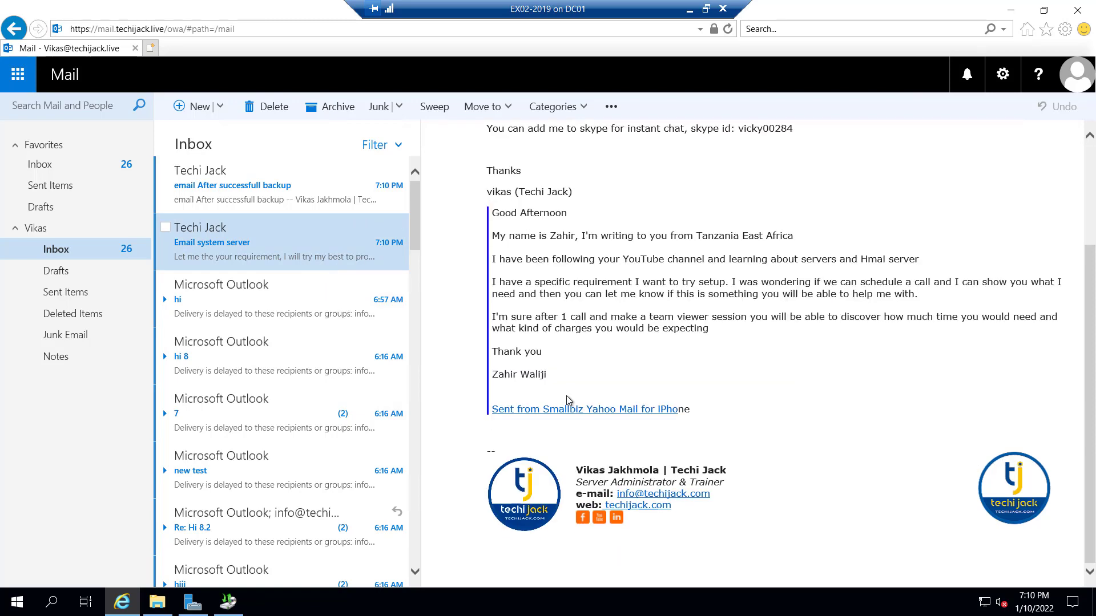
left_click(281, 200)
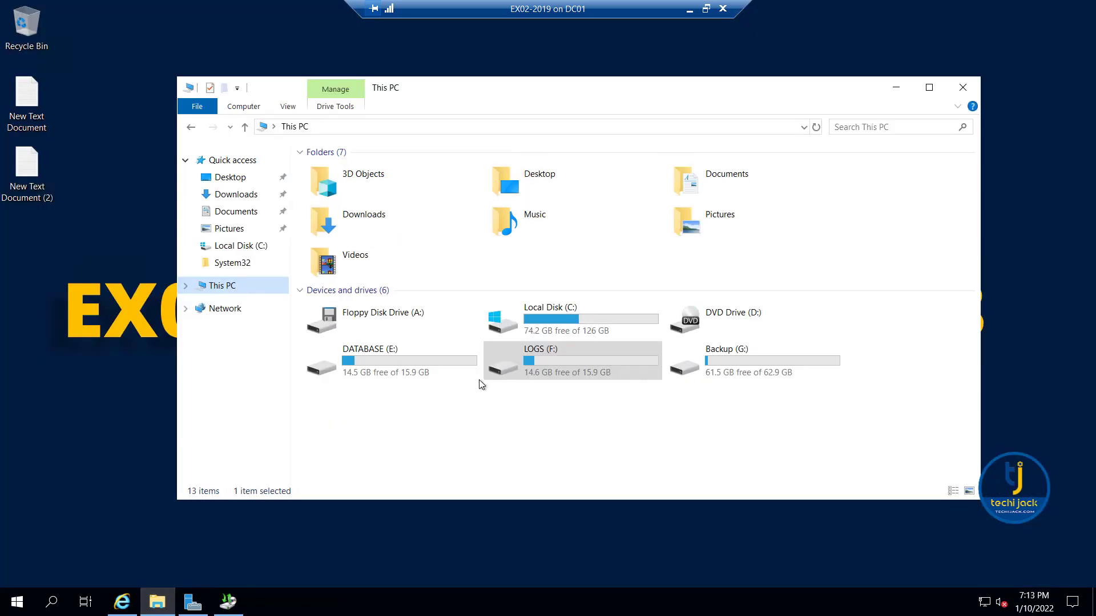
Step: Check the 140 transaction logs in F:\LOGS\DB01-2019, then return to the Exchange admin center
double_click(479, 360)
left_click(313, 169)
double_click(313, 169)
double_click(320, 170)
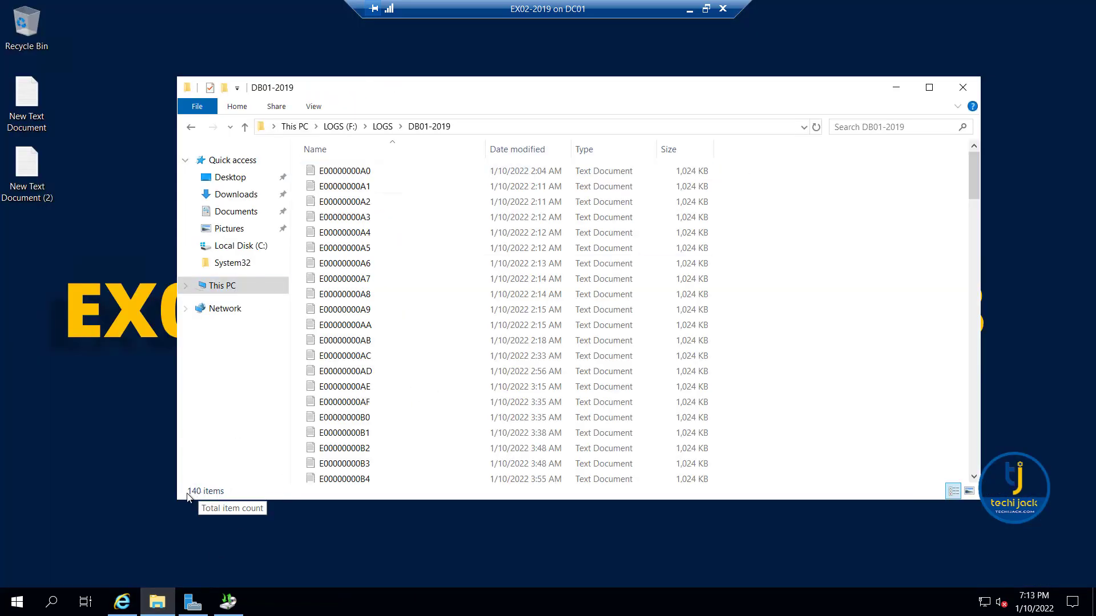
left_click(962, 89)
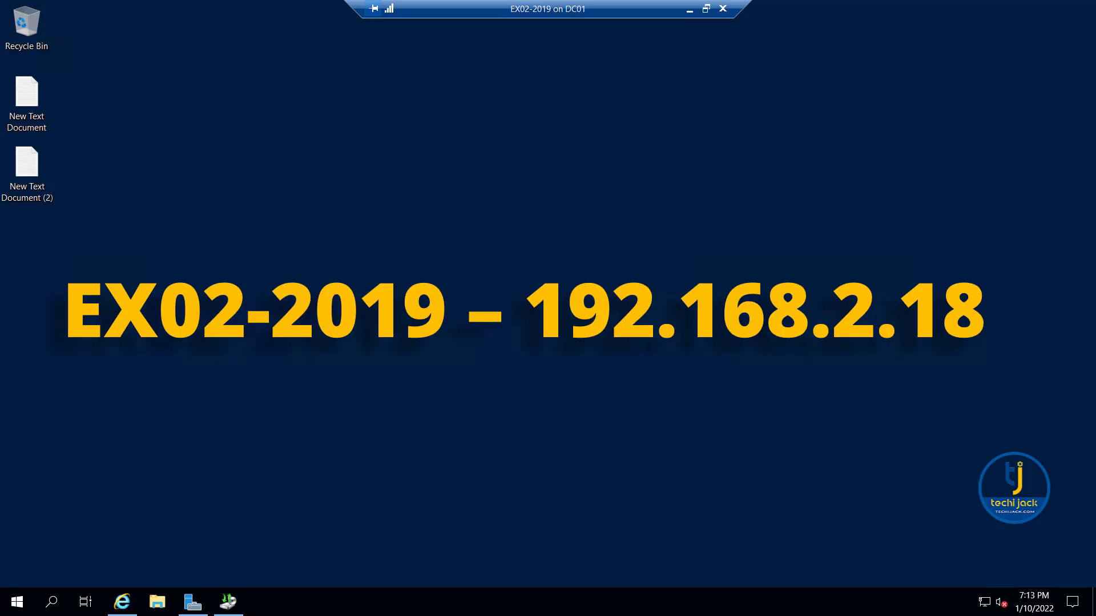
left_click(121, 602)
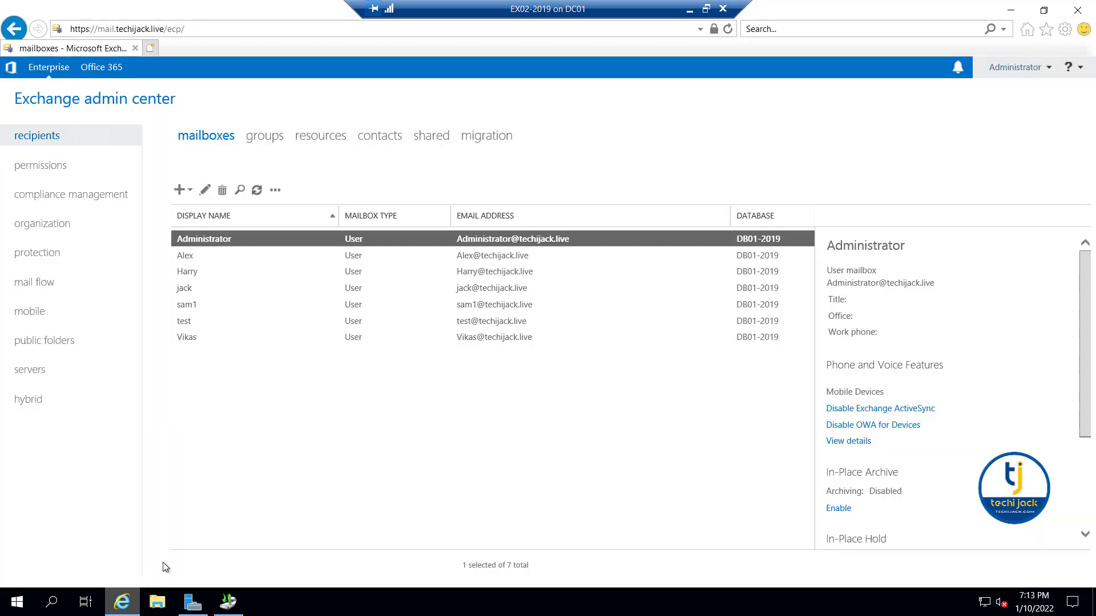
Step: Dismount the DB01-2019 mailbox database under servers > databases
left_click(30, 370)
left_click(251, 142)
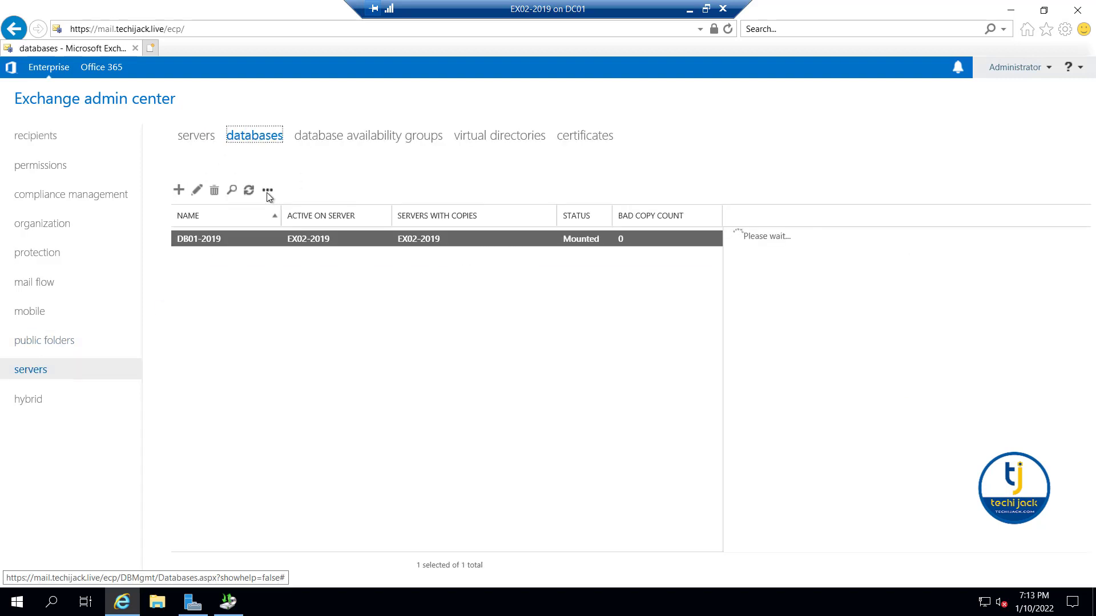
left_click(268, 192)
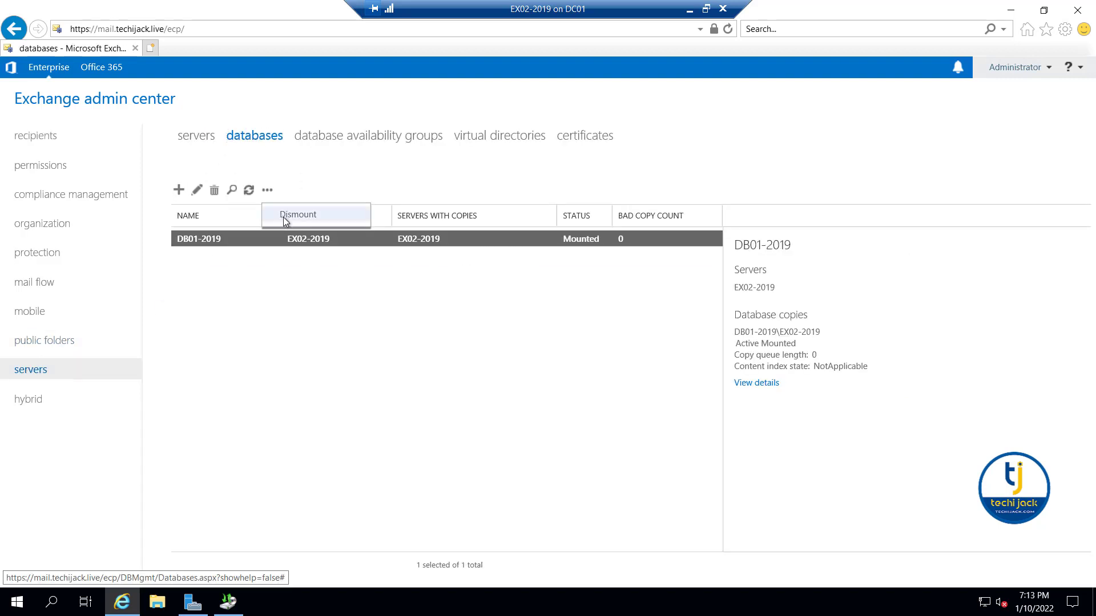
left_click(283, 217)
left_click(545, 392)
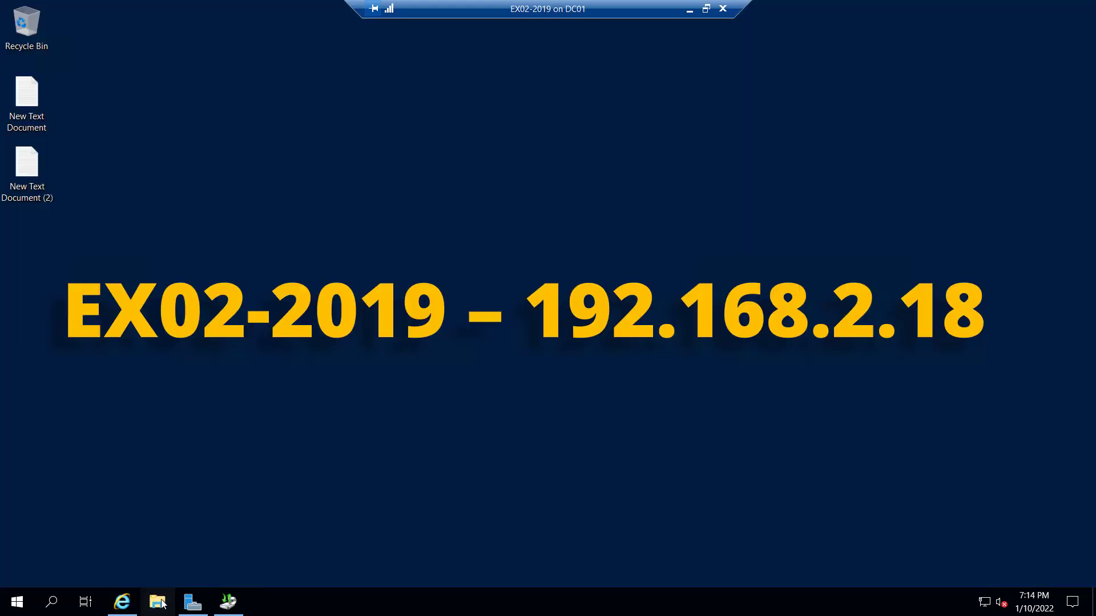
left_click(156, 603)
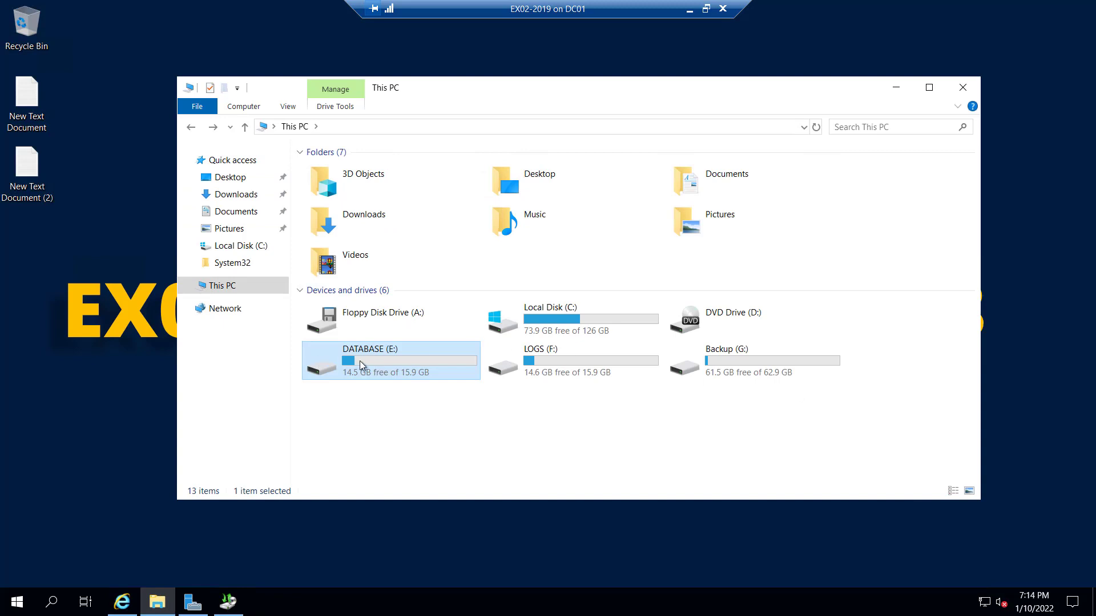
Step: Delete DB01-2019.edb from E:\DB01-2019 and close the Explorer window
double_click(360, 361)
double_click(331, 173)
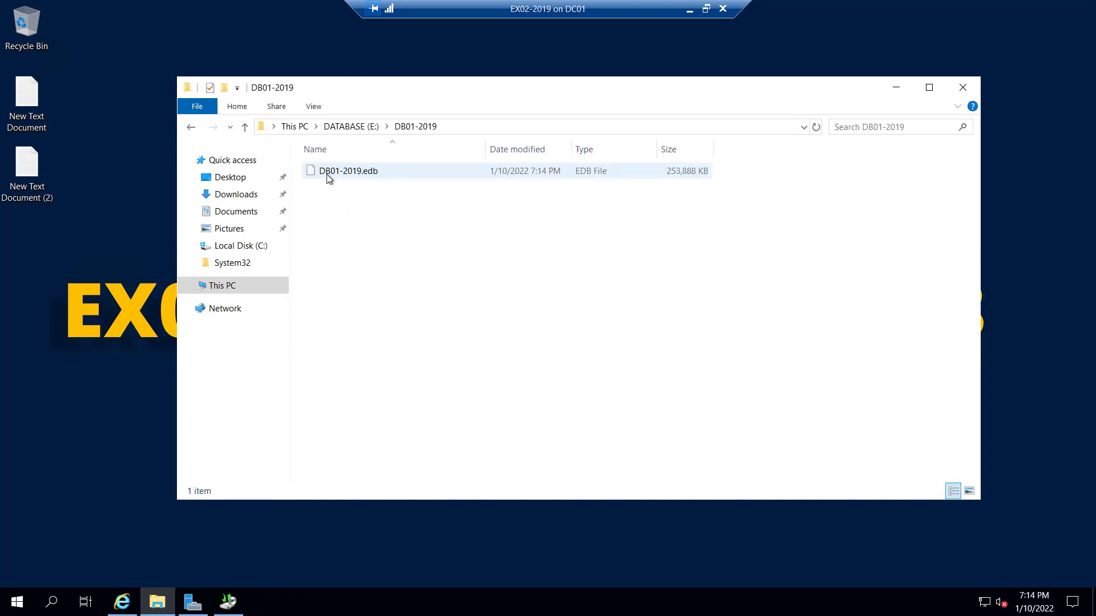
right_click(326, 173)
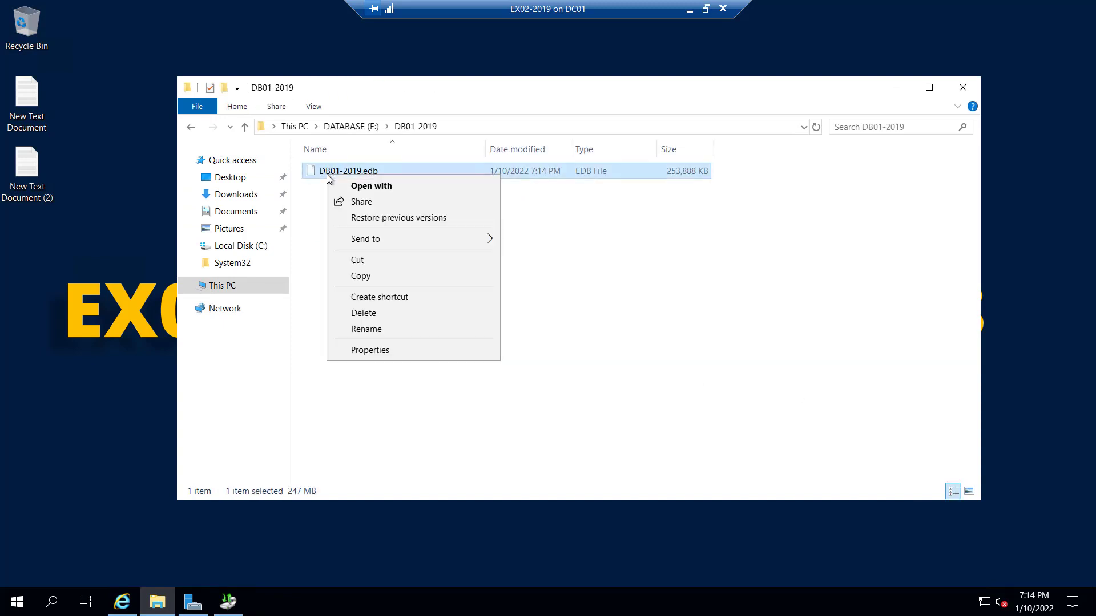
left_click(357, 315)
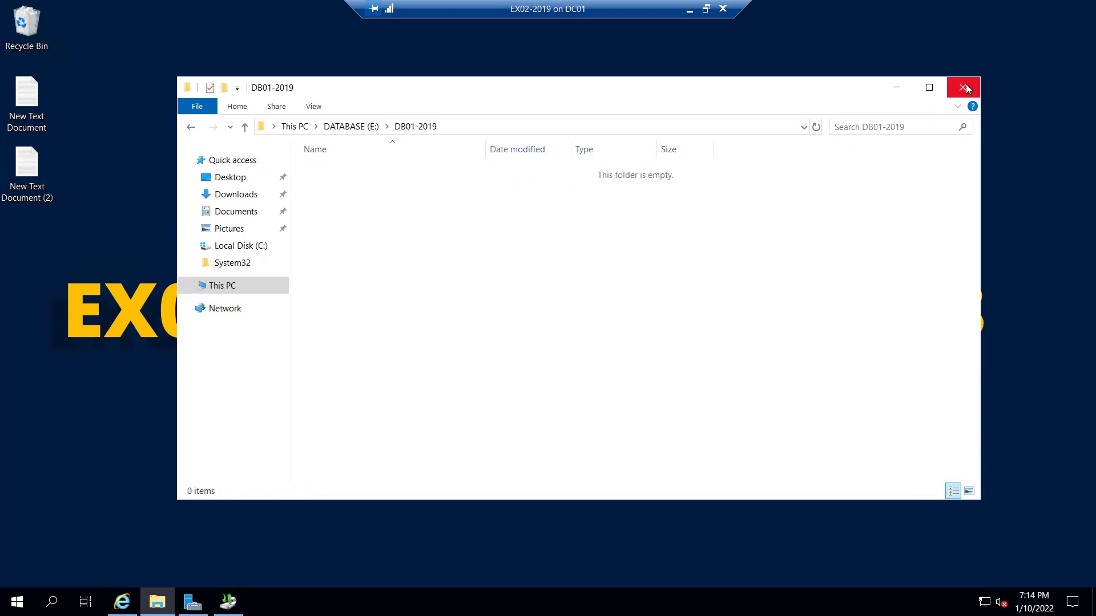
left_click(964, 87)
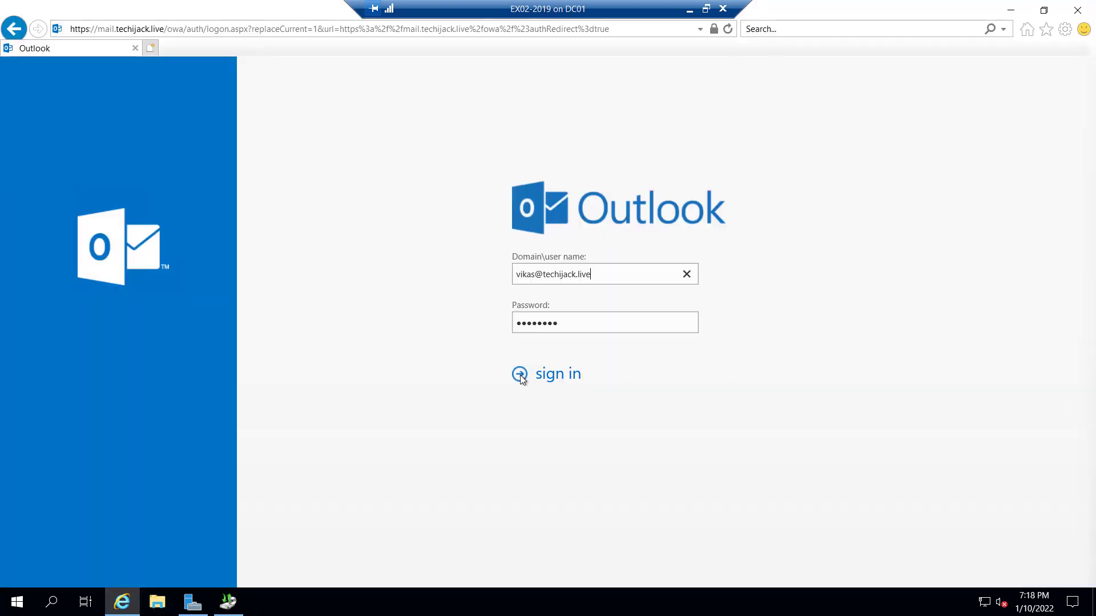
left_click(520, 375)
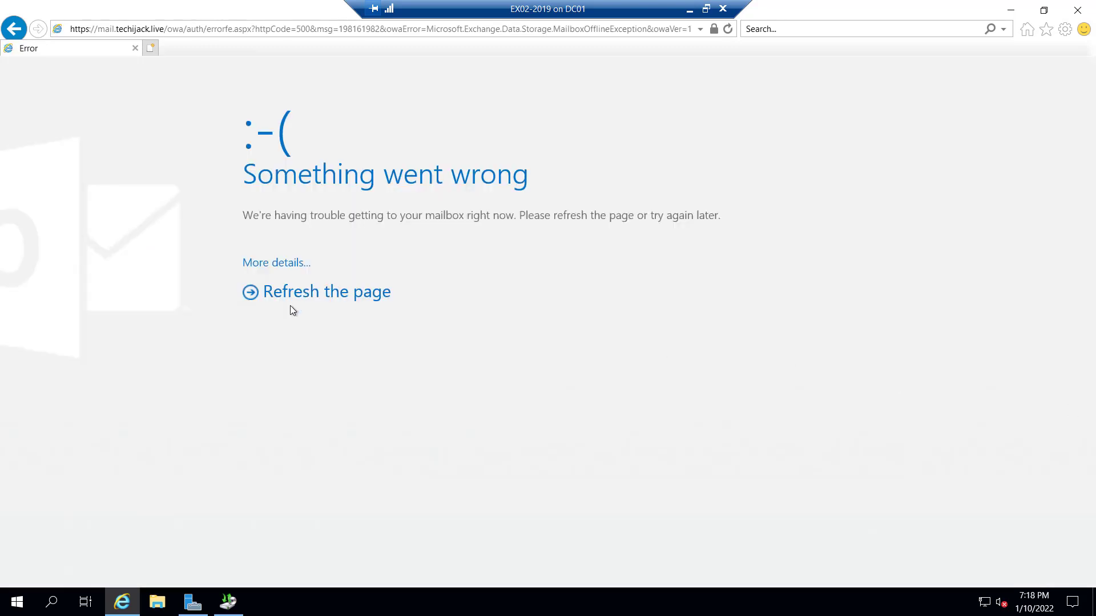
Step: Reload the failing OWA mailbox, confirm E:\DB01-2019 is empty, and highlight the error text
left_click(272, 296)
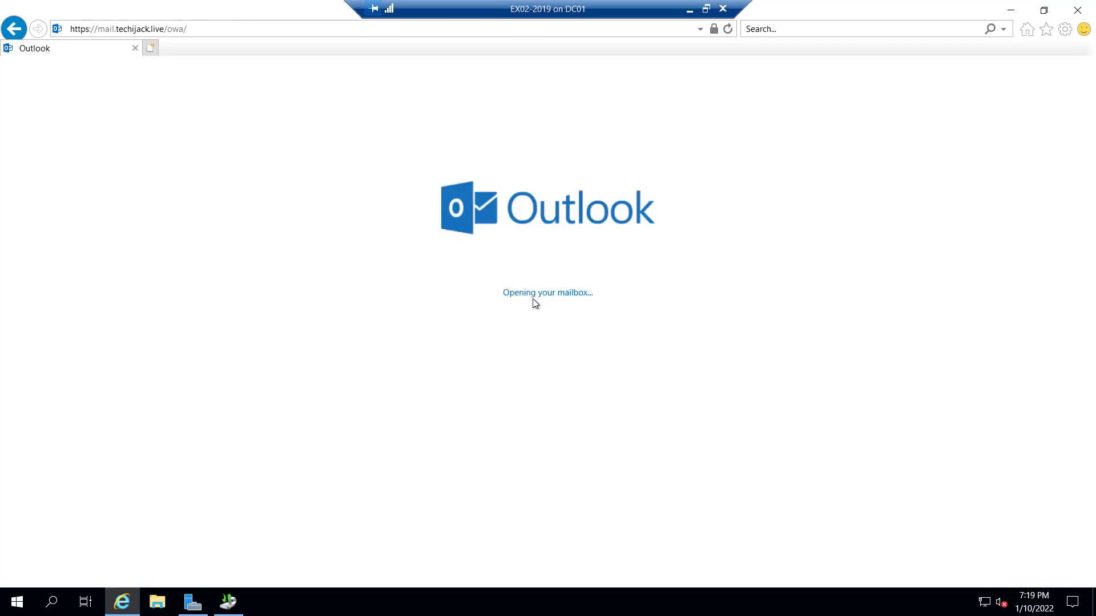
left_click(156, 603)
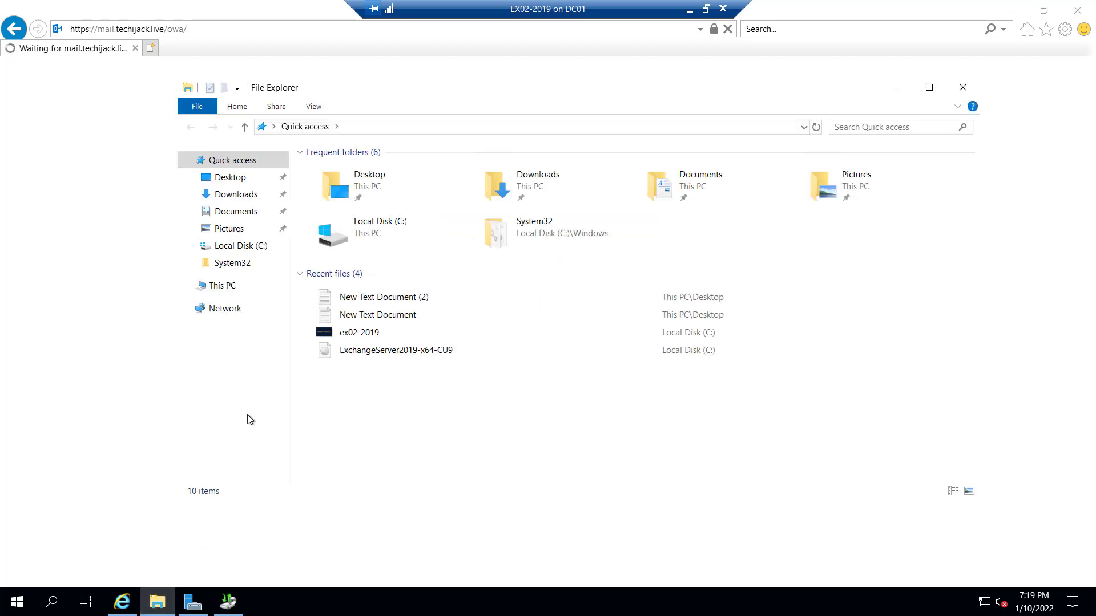
left_click(222, 285)
double_click(379, 362)
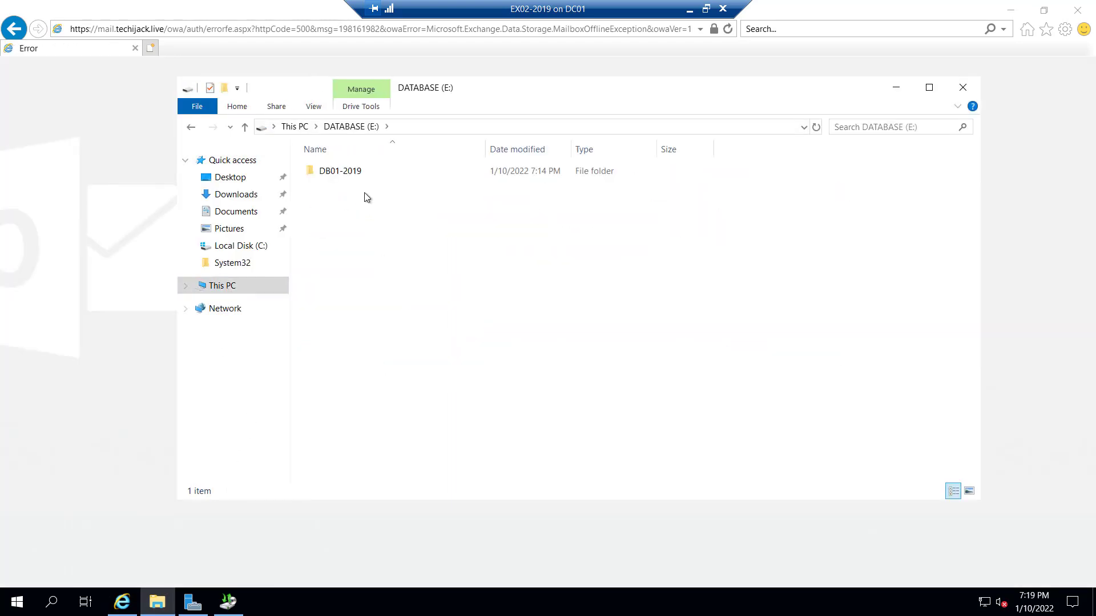
double_click(340, 173)
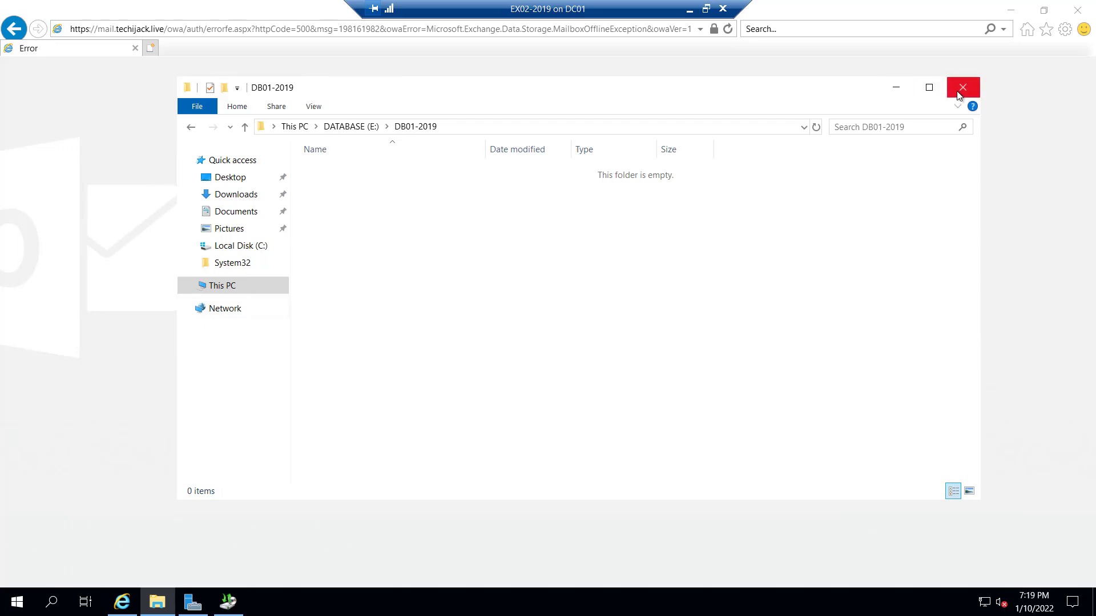
left_click(963, 87)
left_click_drag(248, 216, 716, 220)
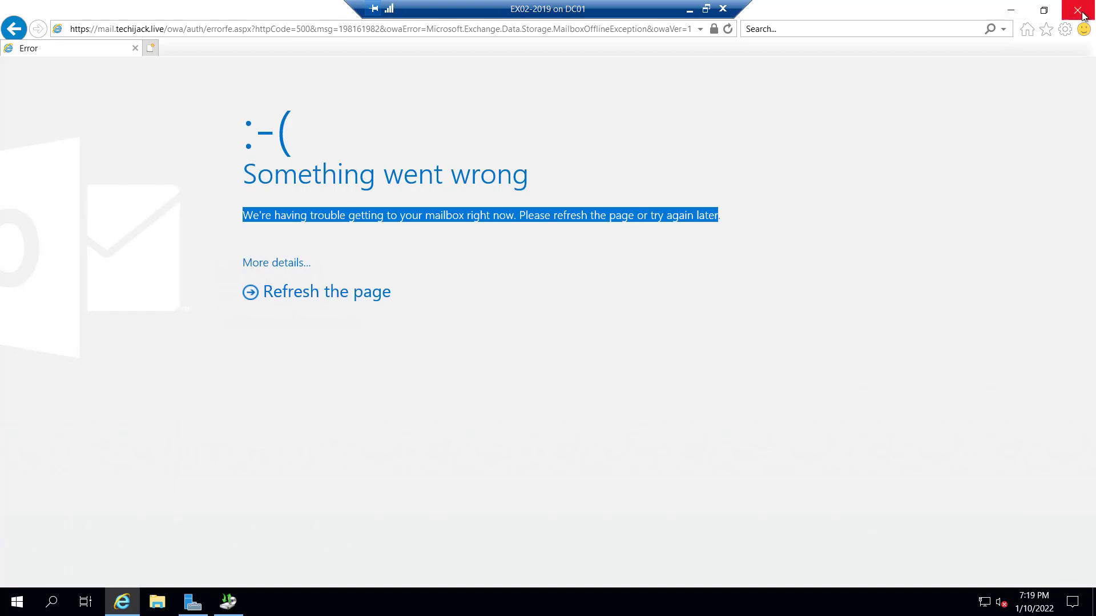
left_click(1011, 13)
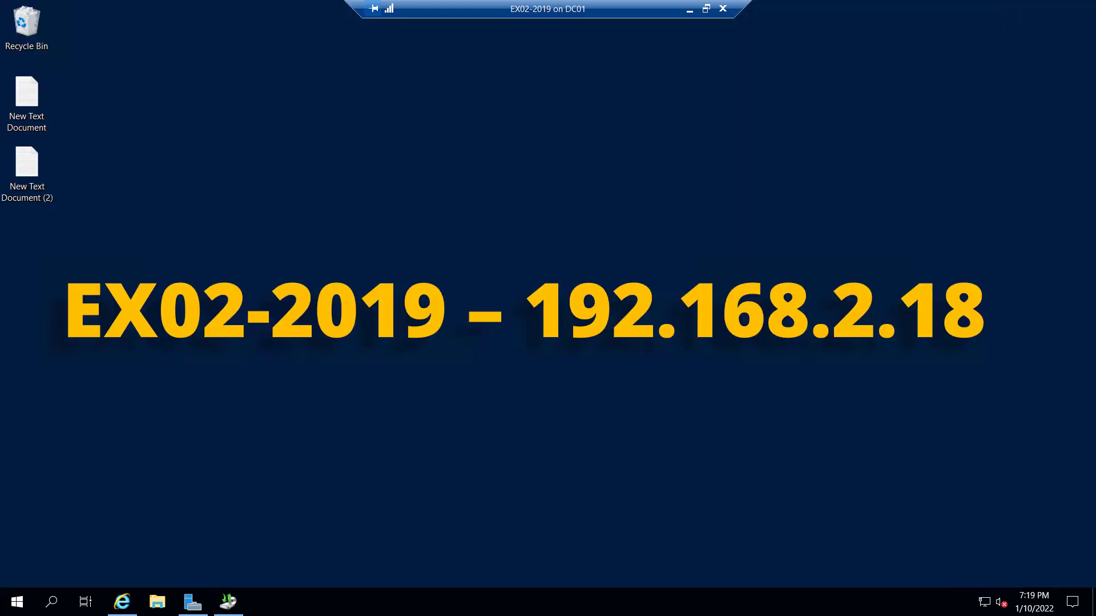
Step: Start a recovery from this server's 1/10/2022 7:02 PM backup, reviewing its recoverable items
left_click(227, 603)
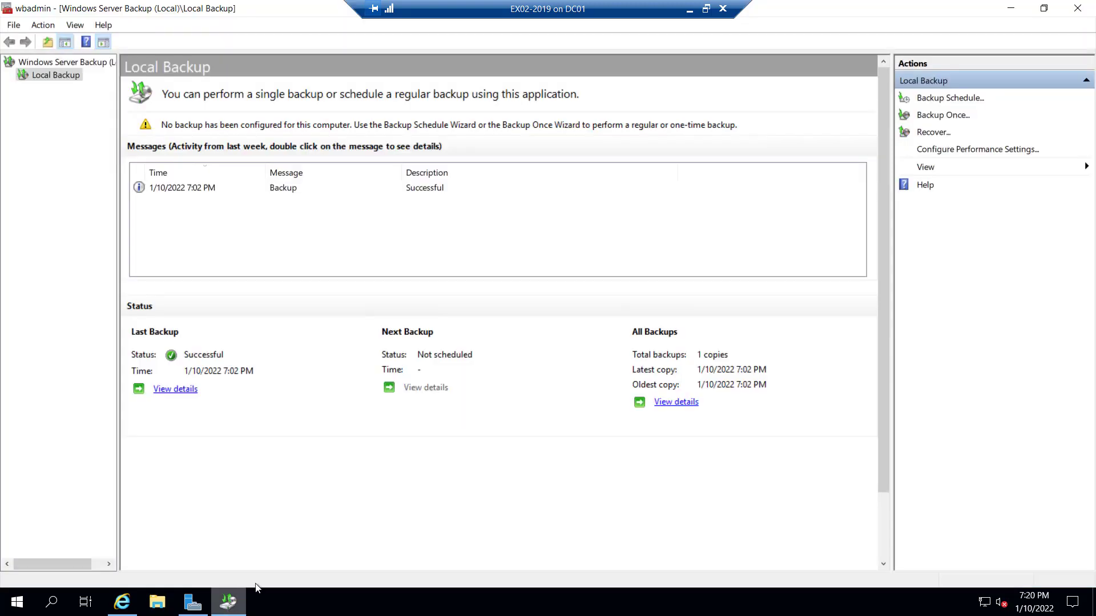
left_click(934, 133)
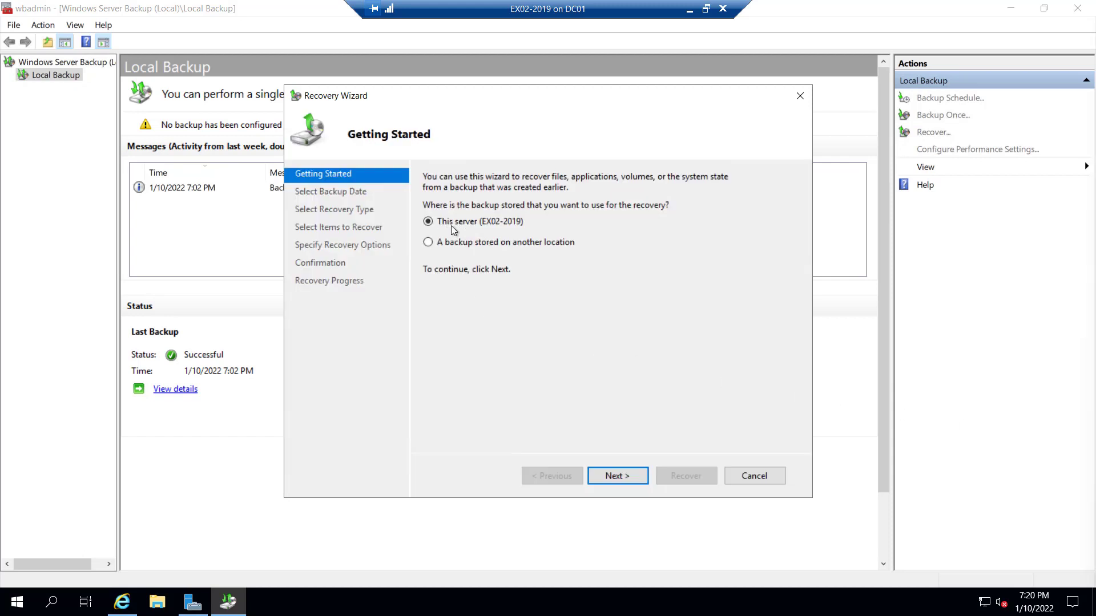
left_click(608, 478)
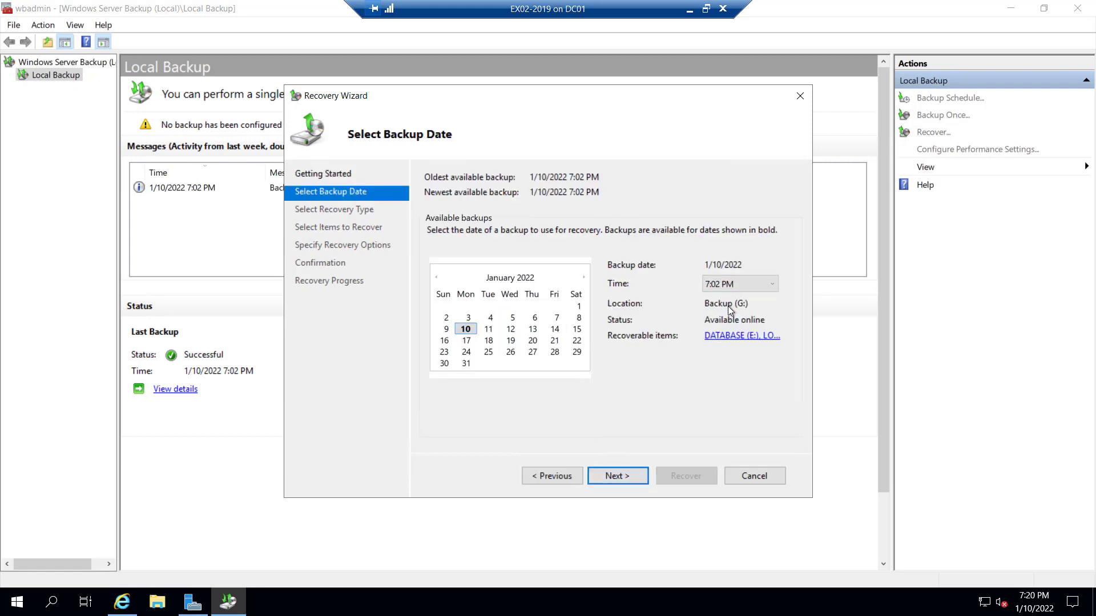
left_click(728, 342)
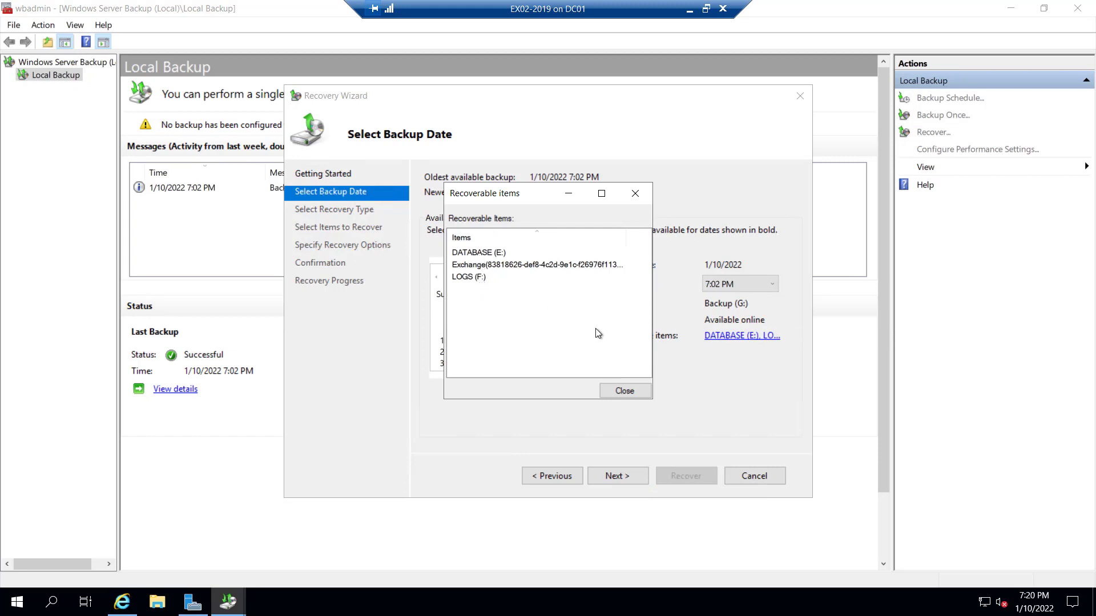
left_click(624, 391)
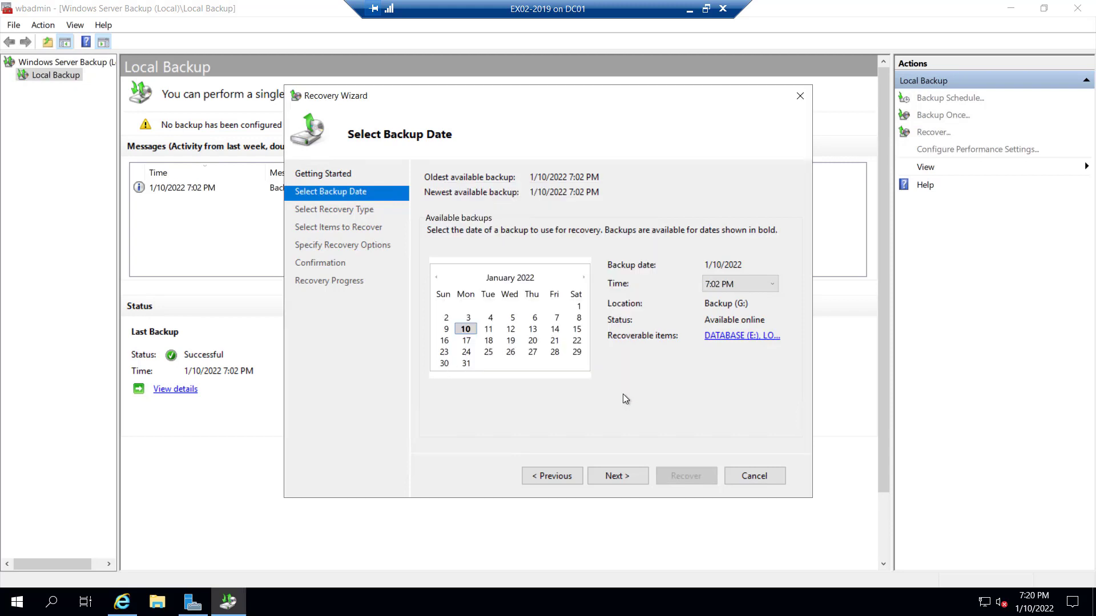
left_click(621, 482)
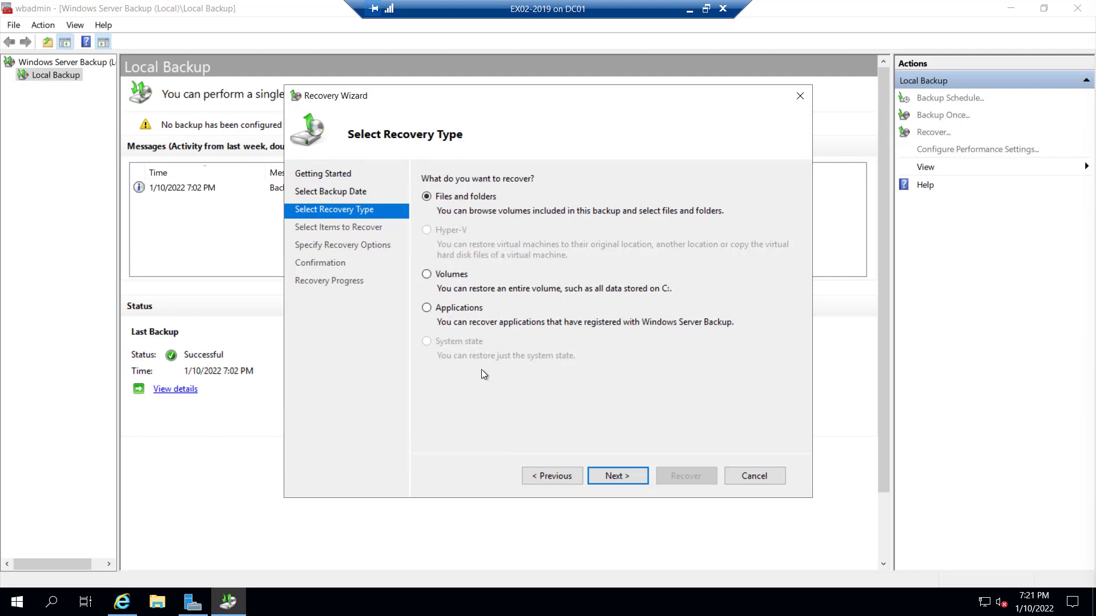
Step: Choose Applications recovery, select Exchange, and review its component details
left_click(459, 307)
left_click(609, 477)
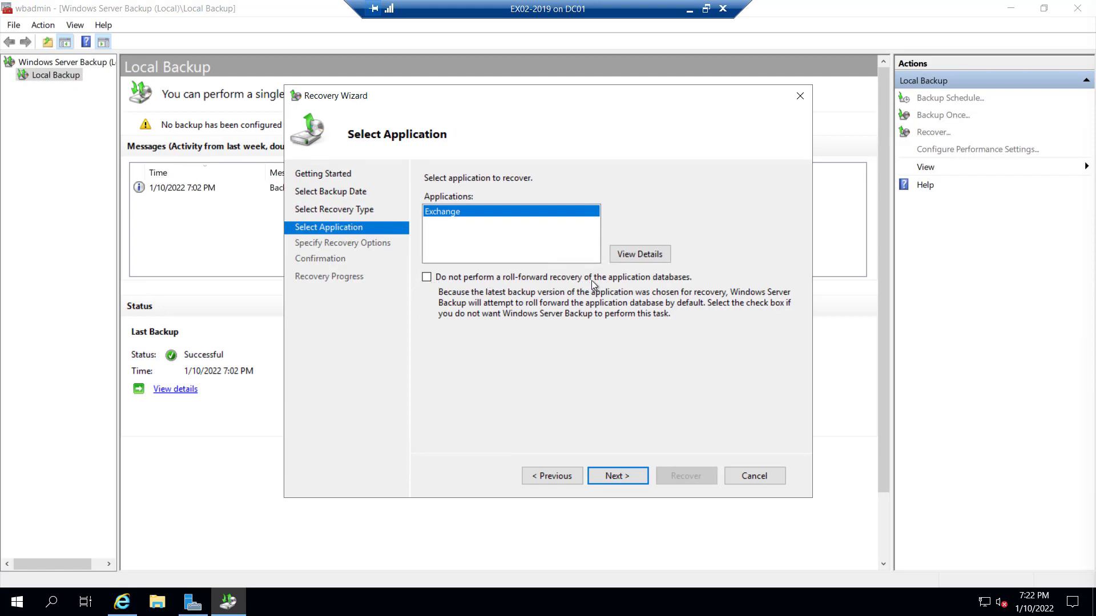
left_click(635, 256)
left_click(465, 239)
left_click_drag(457, 371, 582, 373)
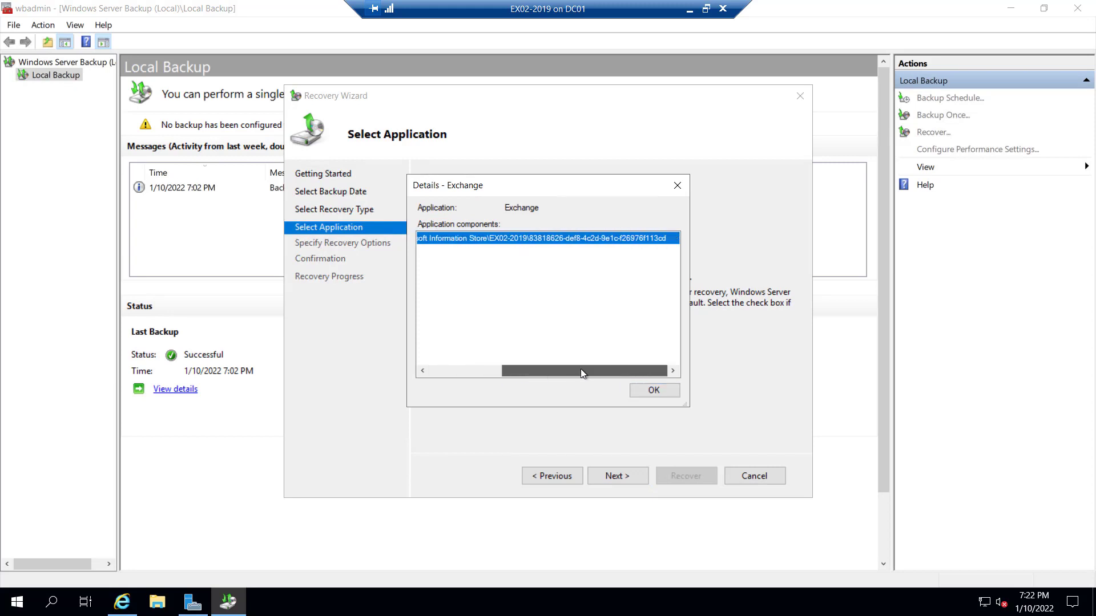
left_click_drag(515, 371, 440, 377)
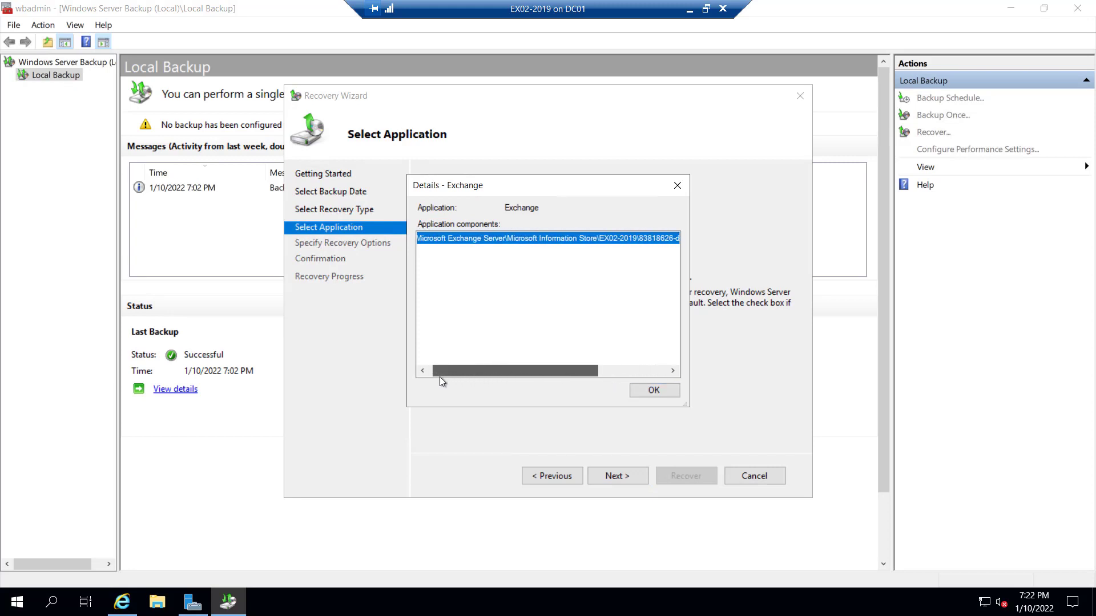
left_click(651, 391)
left_click(622, 475)
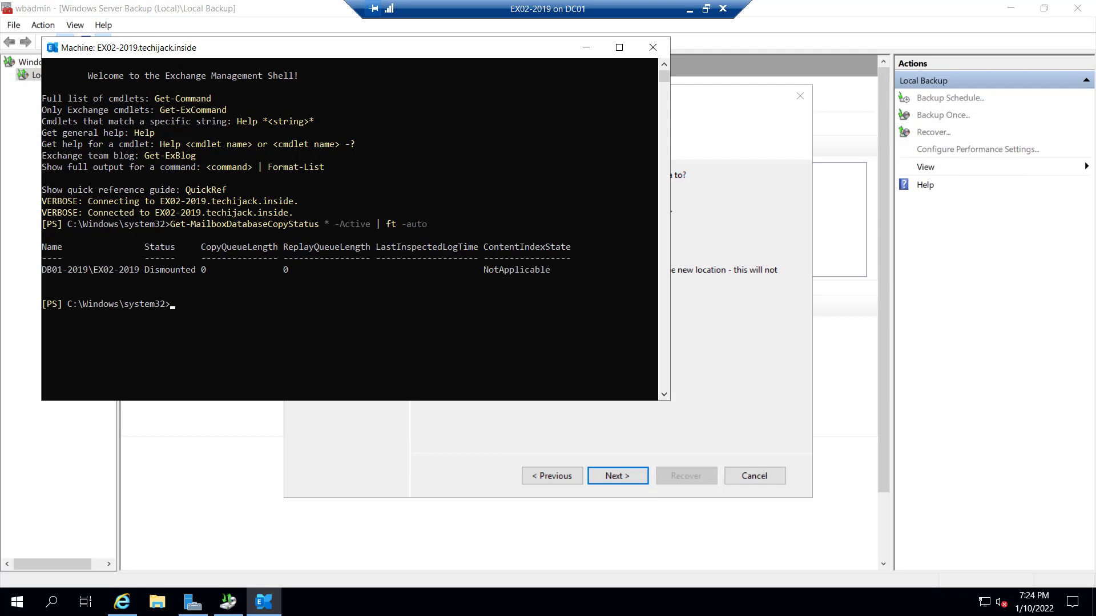
Step: Recover the Exchange data to its original location
key("alt+Tab")
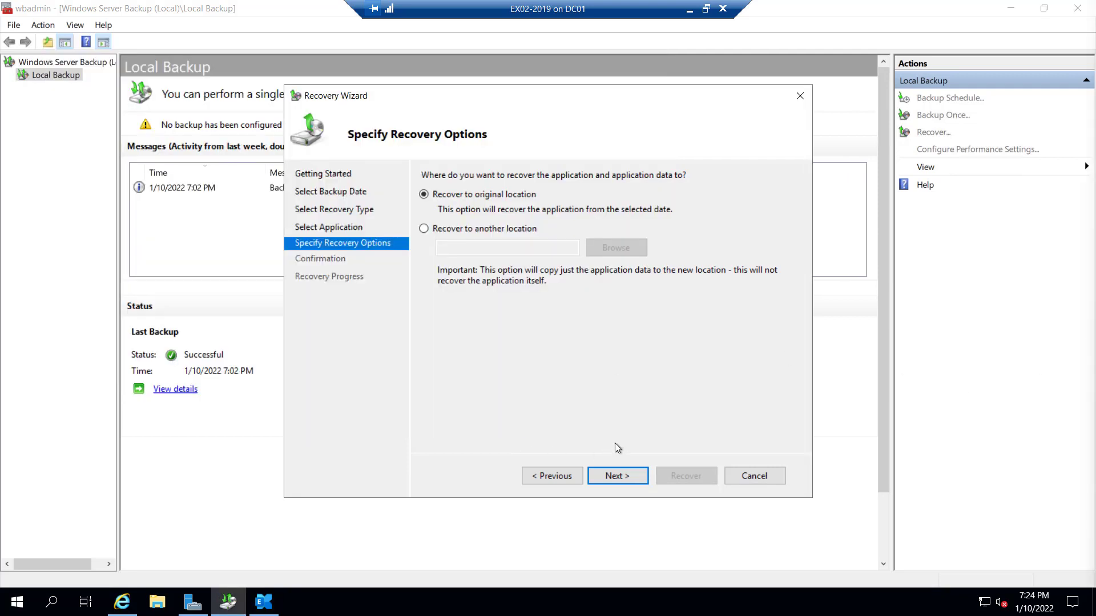
left_click(614, 478)
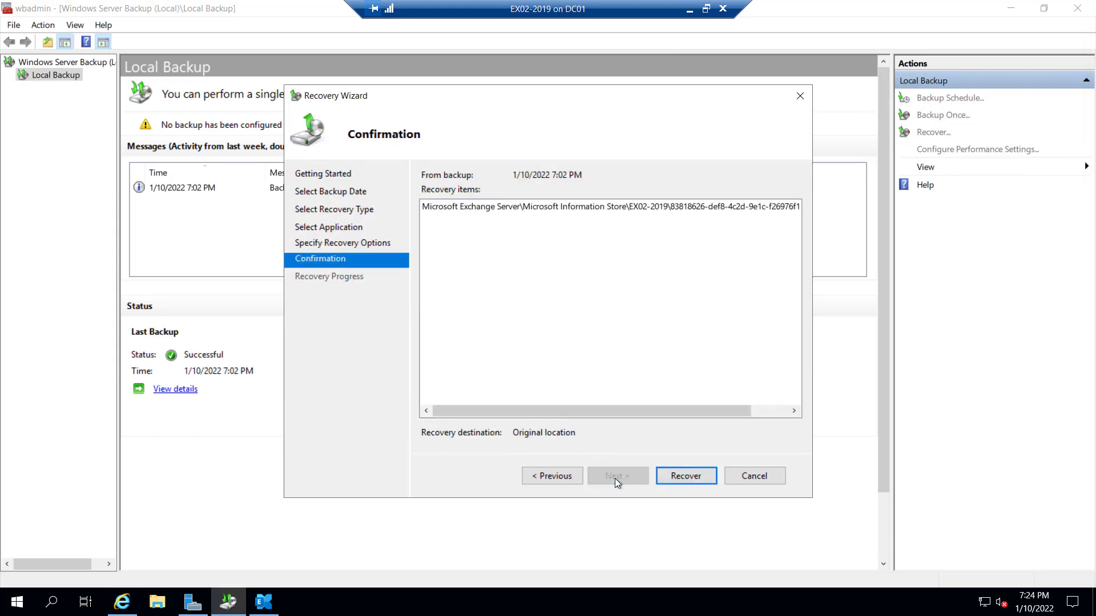
left_click_drag(503, 408, 724, 405)
left_click_drag(565, 413, 519, 419)
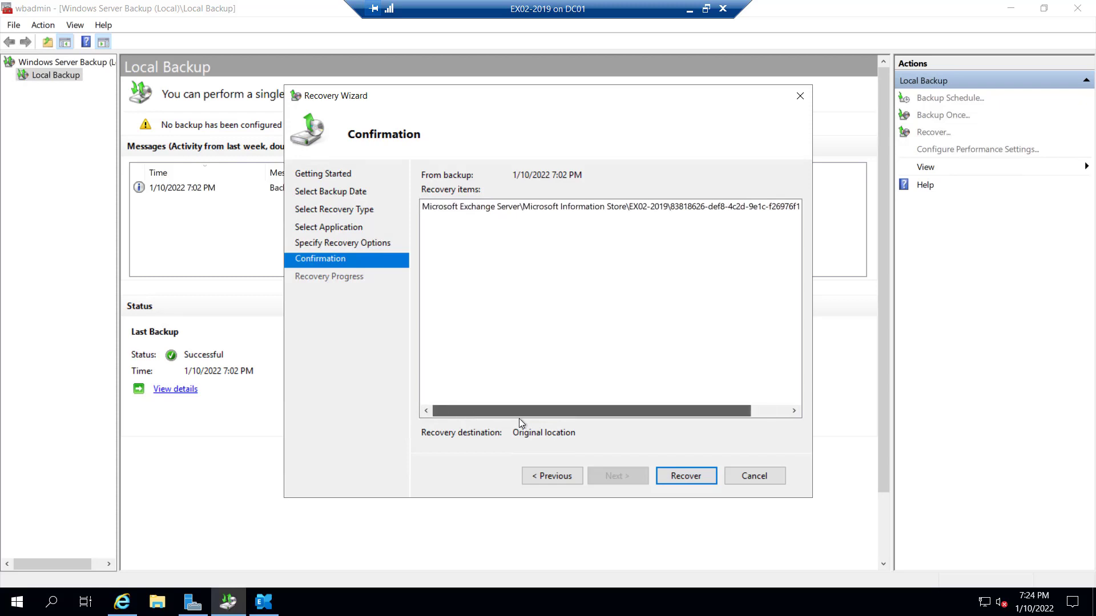
left_click(684, 476)
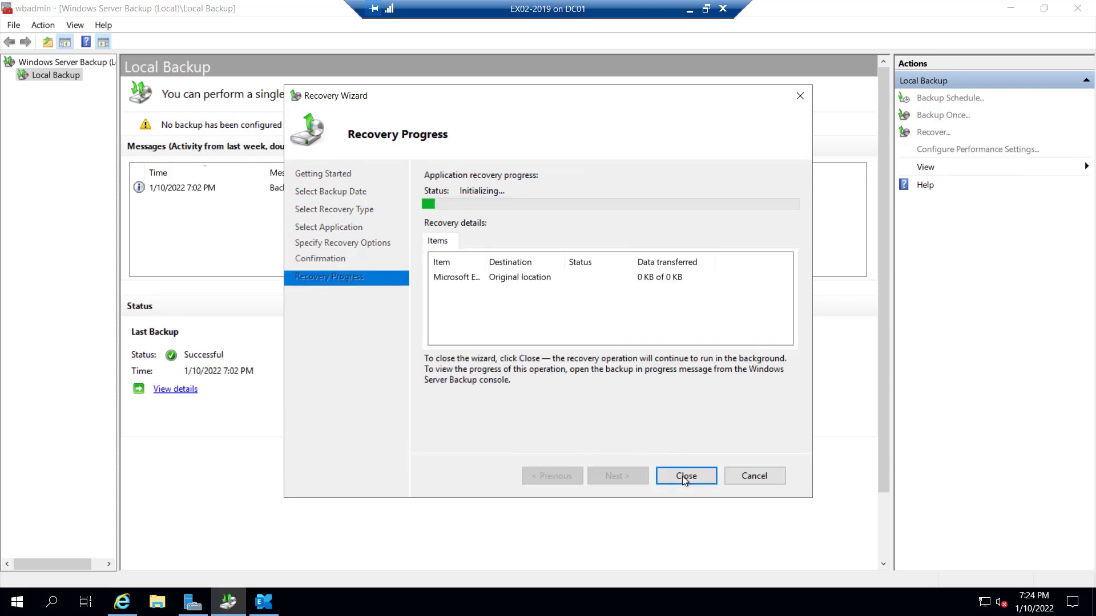
left_click(157, 602)
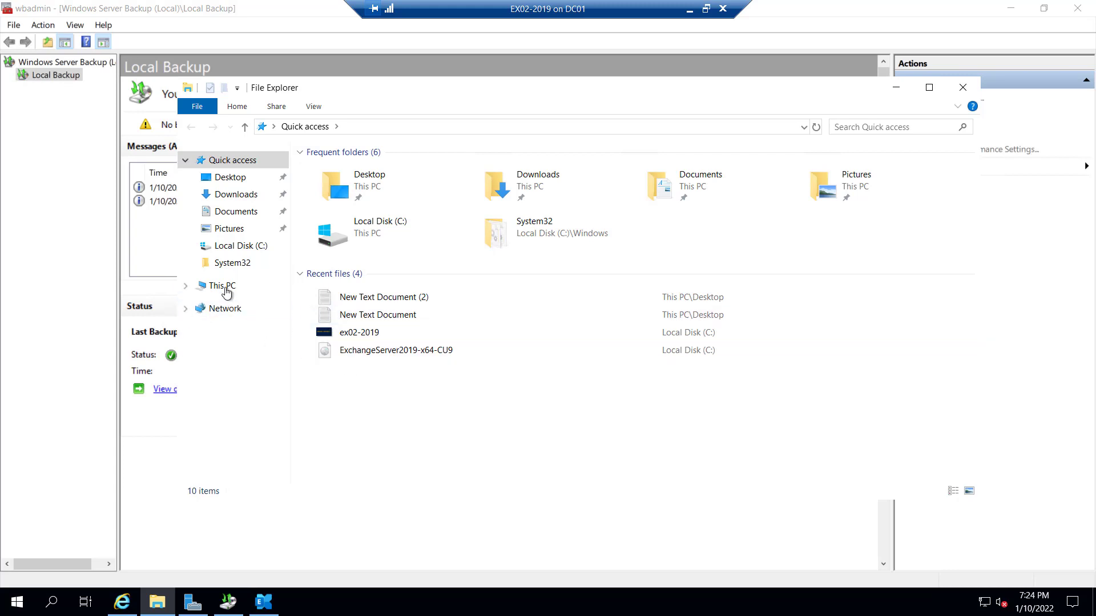
Step: Confirm DB01-2019.edb is restored in E:\DB01-2019 and close the finished Recovery Wizard
left_click(223, 288)
double_click(386, 364)
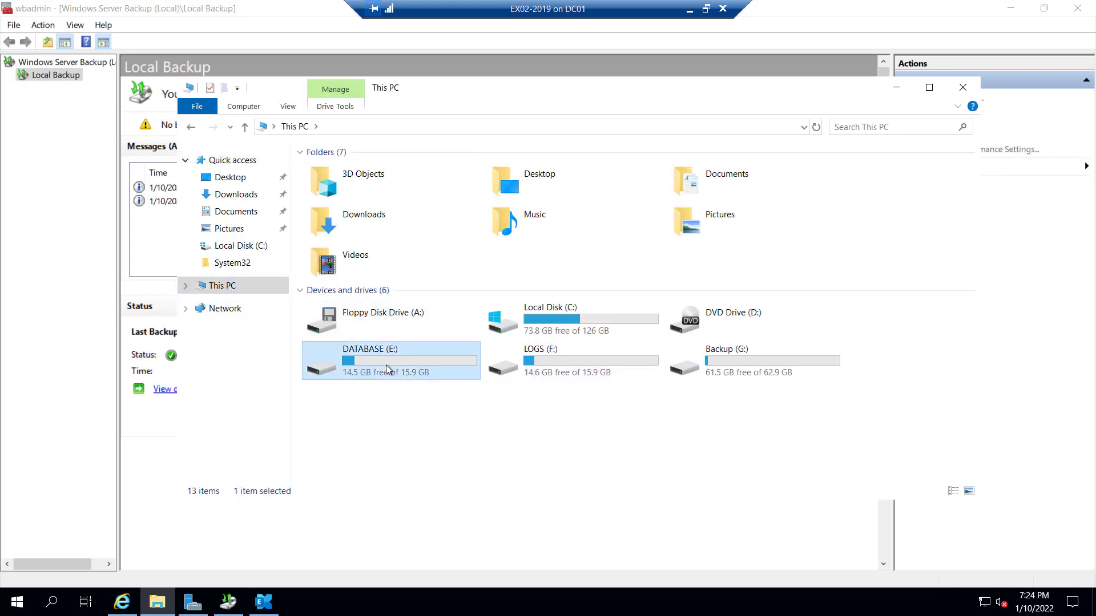
double_click(336, 171)
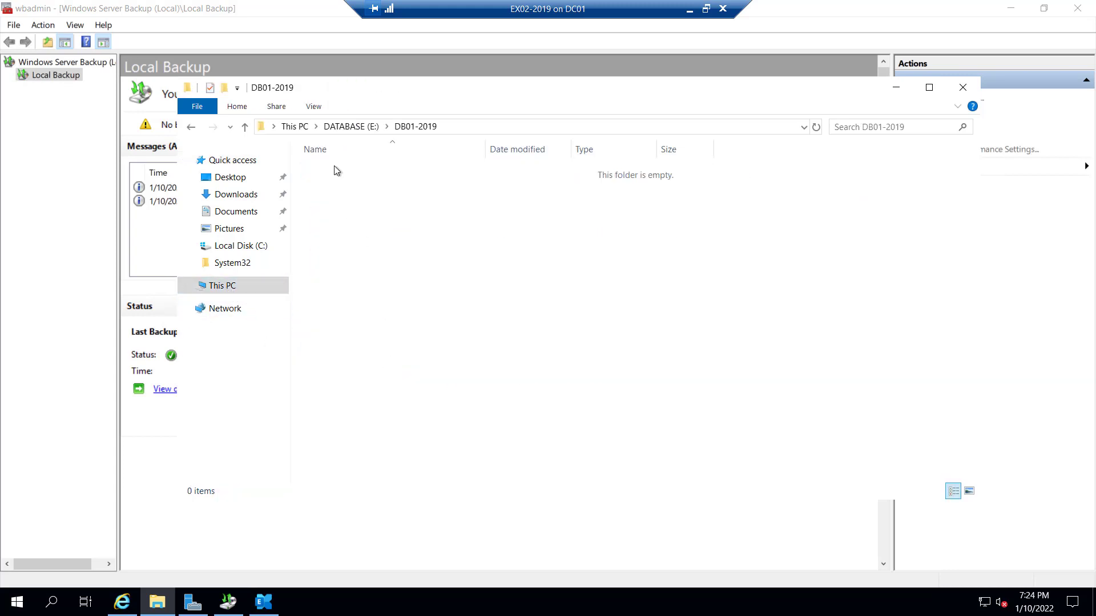
left_click(894, 89)
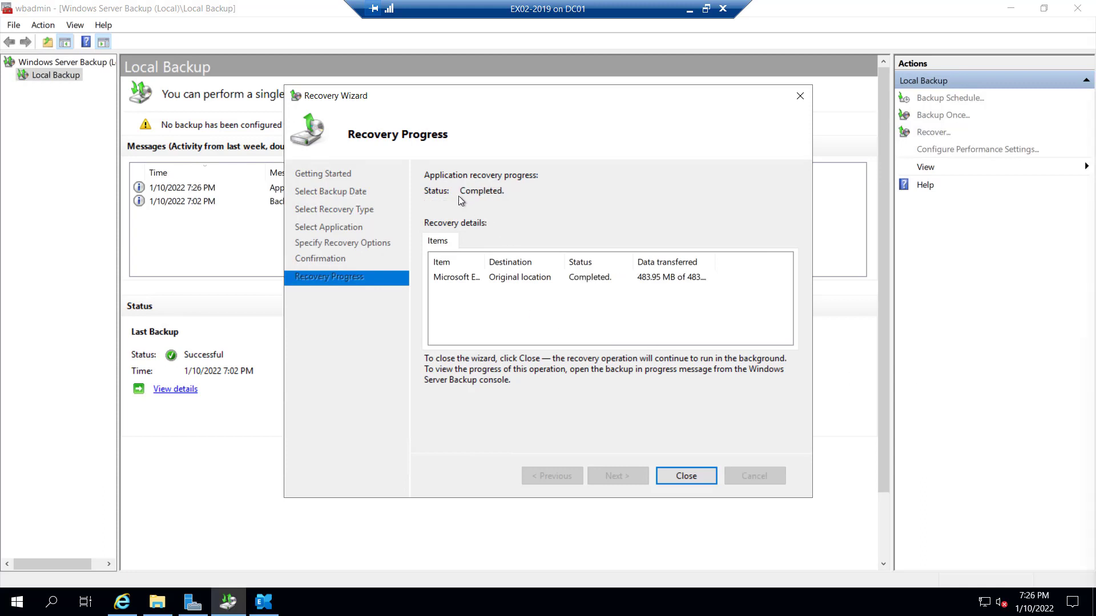
left_click(686, 477)
left_click(162, 609)
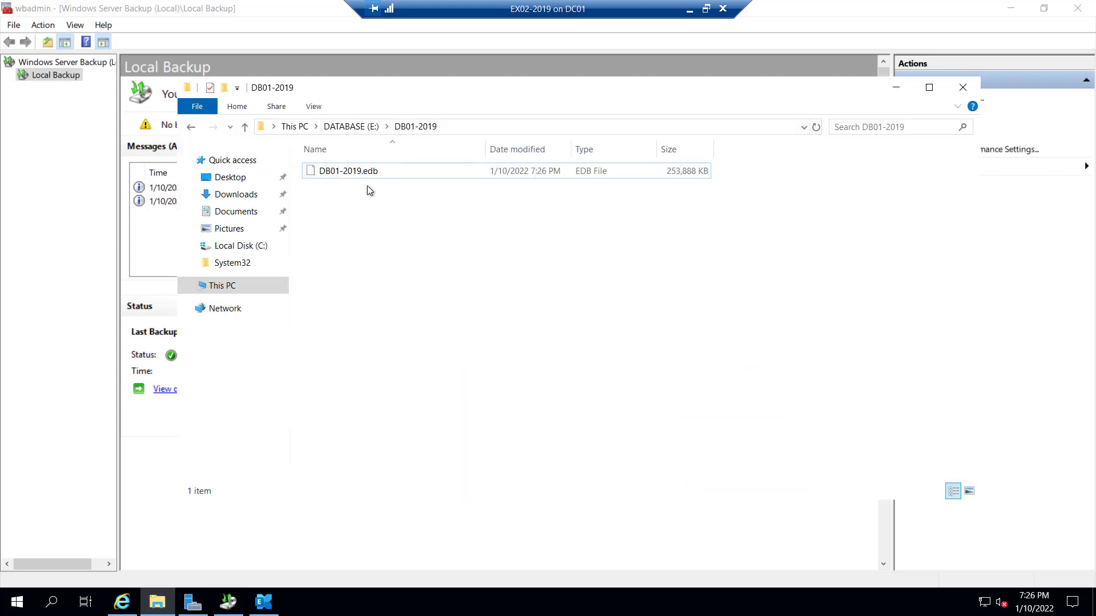
Step: Check the 252 log files in F:\LOGS\DB01-2019 and close Explorer
left_click(191, 127)
left_click(191, 127)
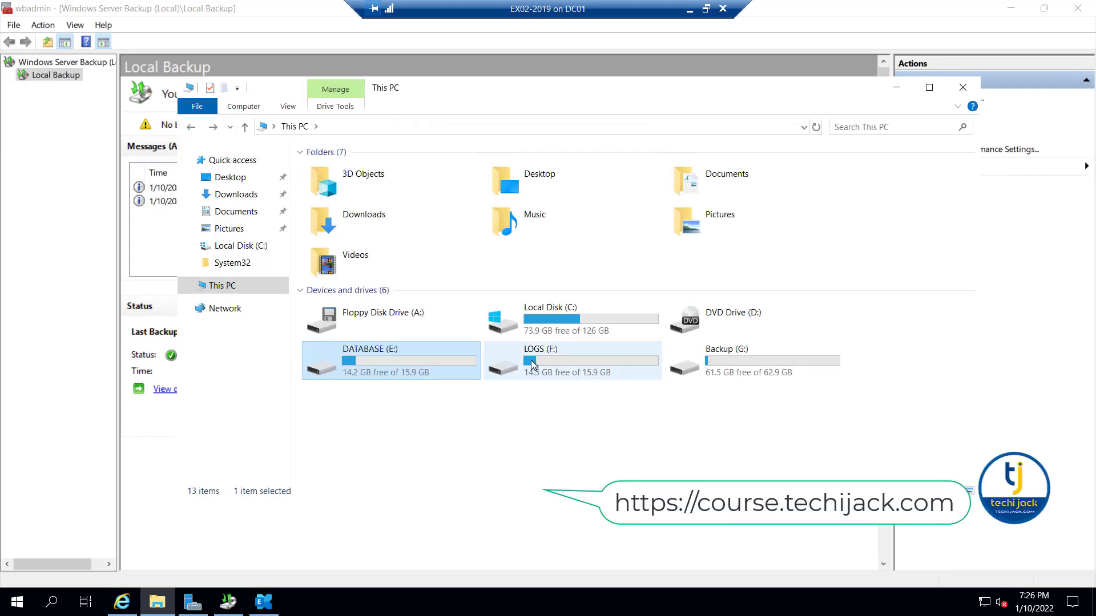
double_click(531, 364)
double_click(319, 173)
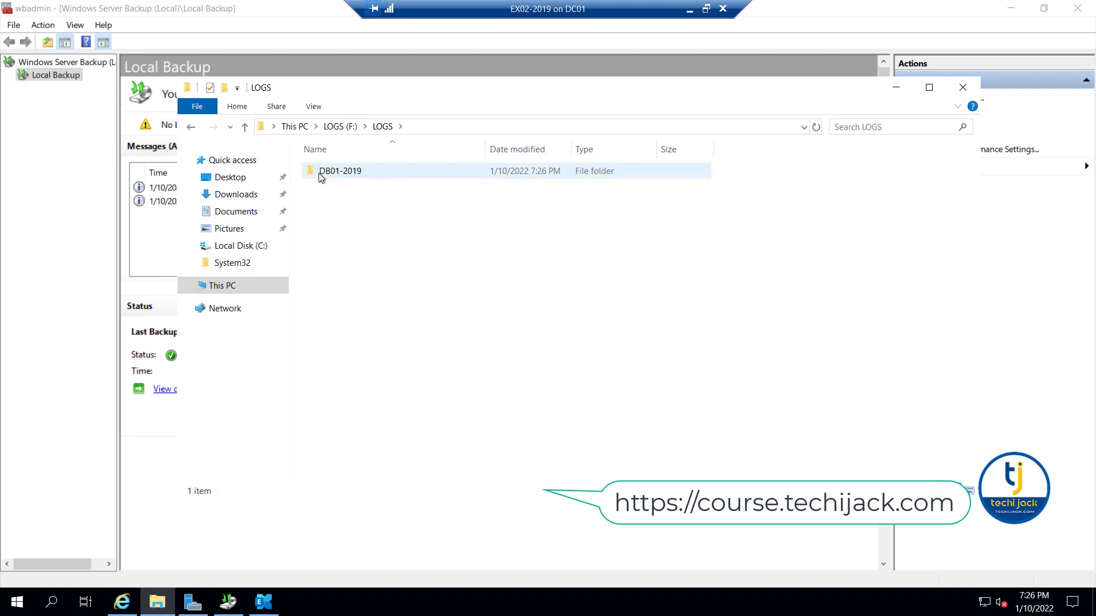
double_click(321, 172)
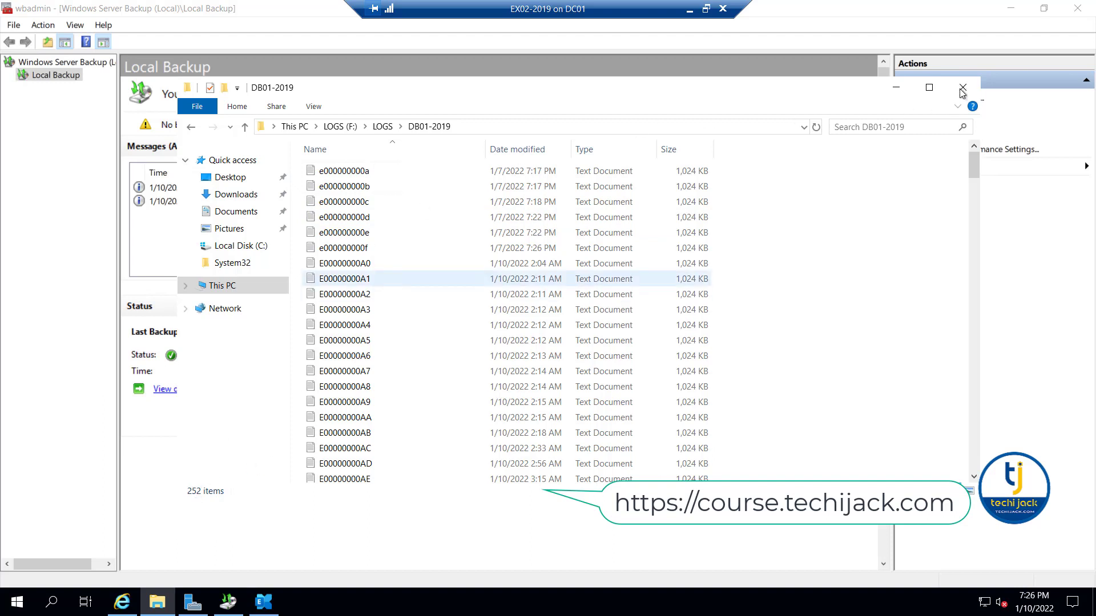
key("alt+F4")
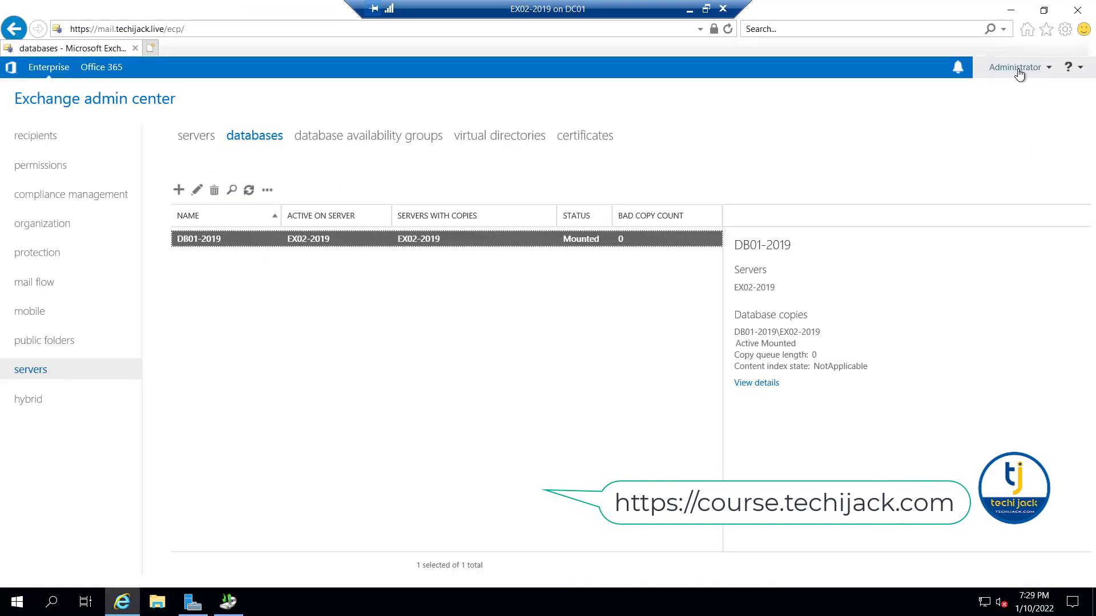
Step: Sign out of the Exchange admin center and sign back in as the mailbox user
left_click(1020, 67)
left_click(1019, 109)
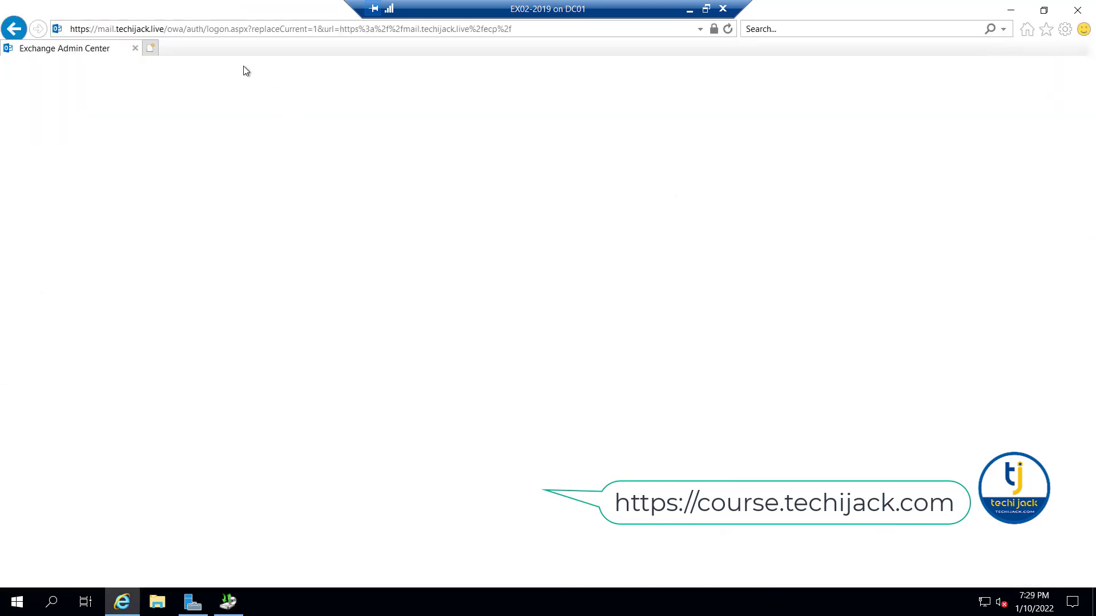
key("shift+Tab")
type("vikas")
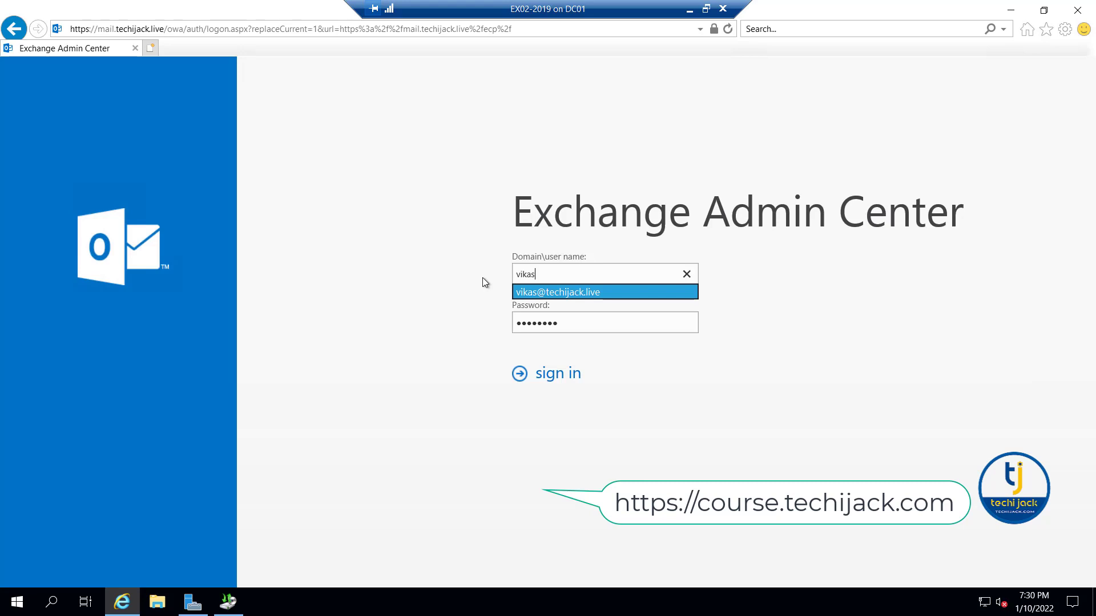
key("Return")
key("Return")
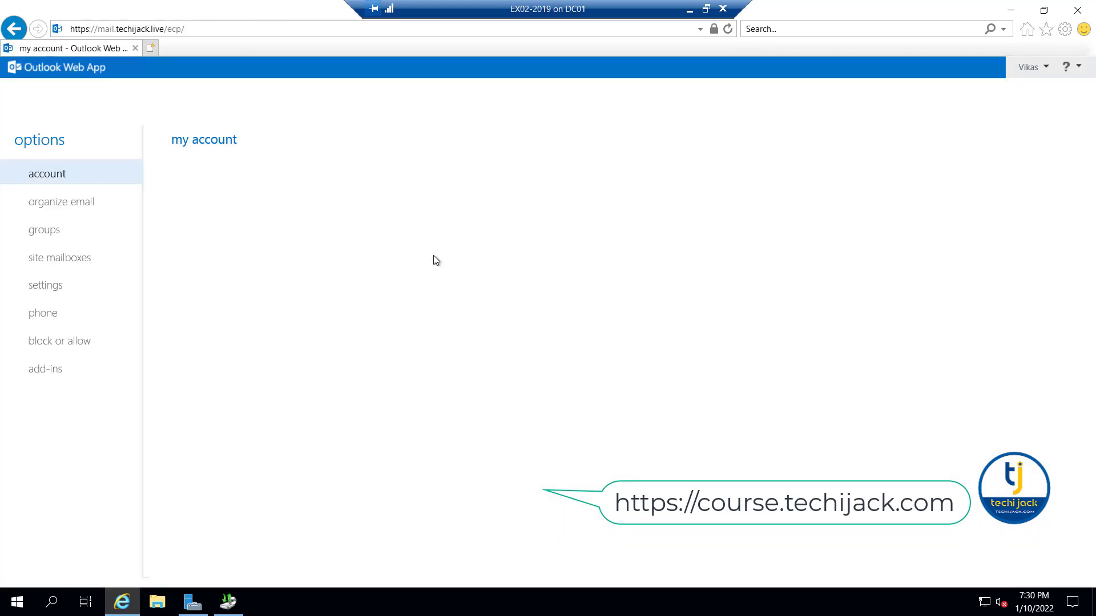
Step: Change the address from /ecp/ to /owa and open the Email system server message
left_click(170, 30)
left_click(171, 30)
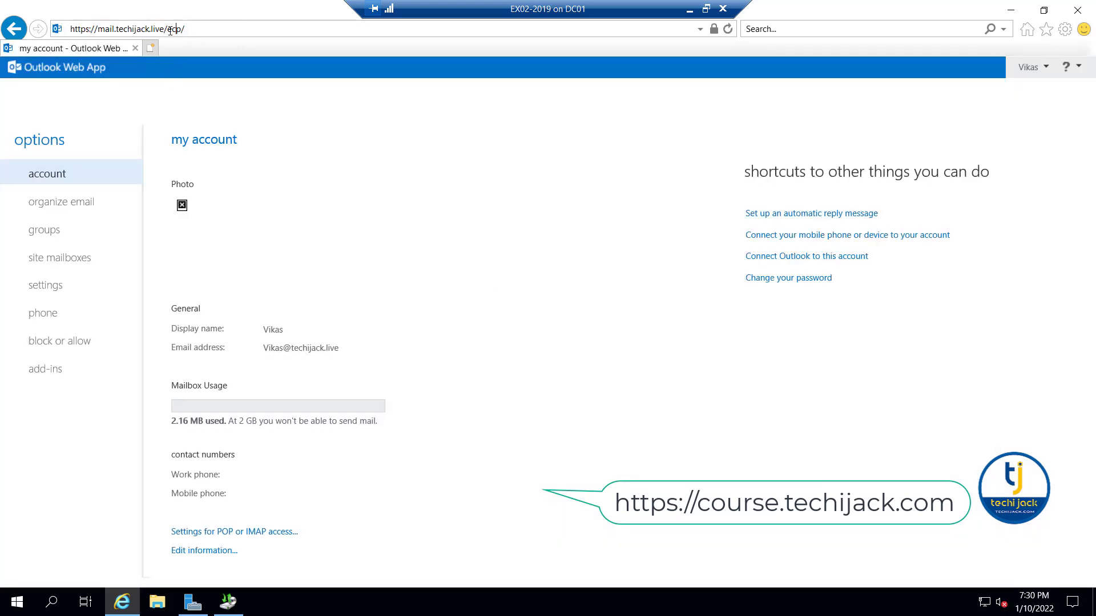
key("shift+End")
type("owa")
key("Return")
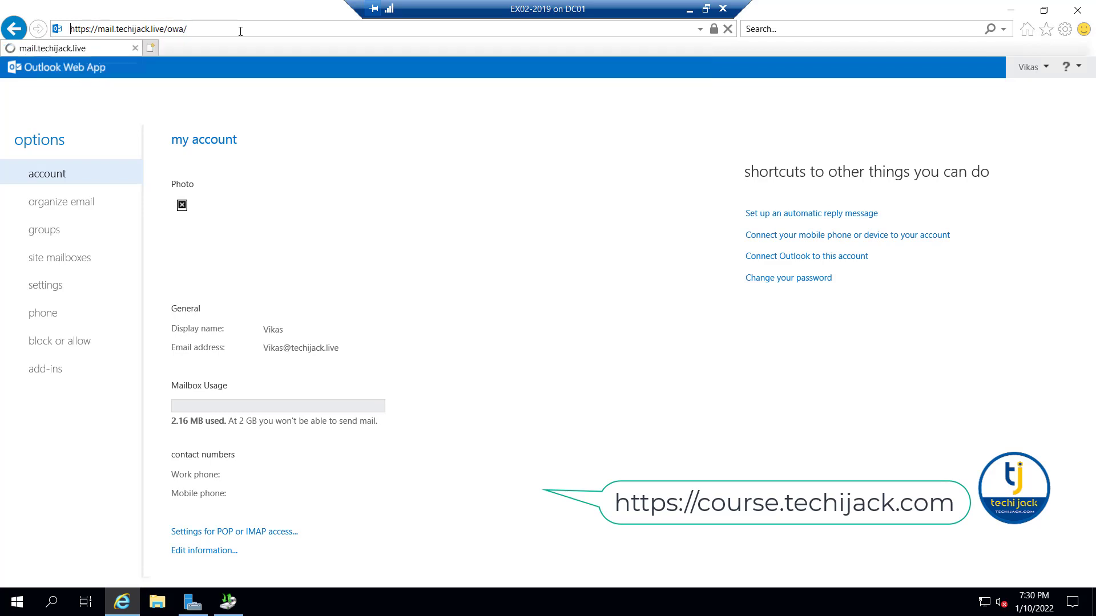
left_click(353, 247)
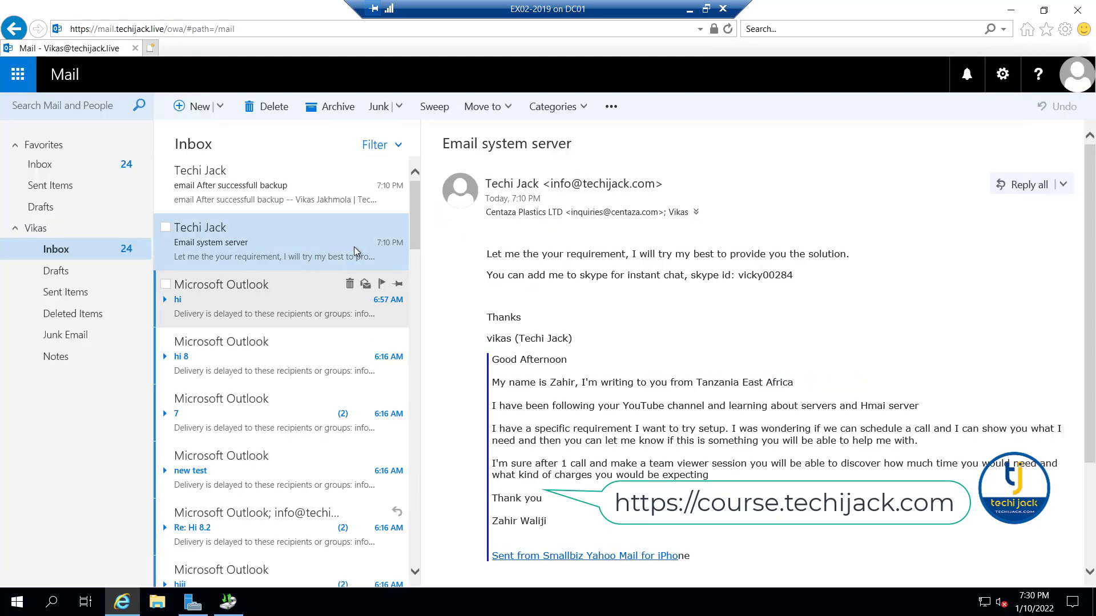
Step: Open the restored 'email After successfull backup' message and scroll the message list
left_click(269, 189)
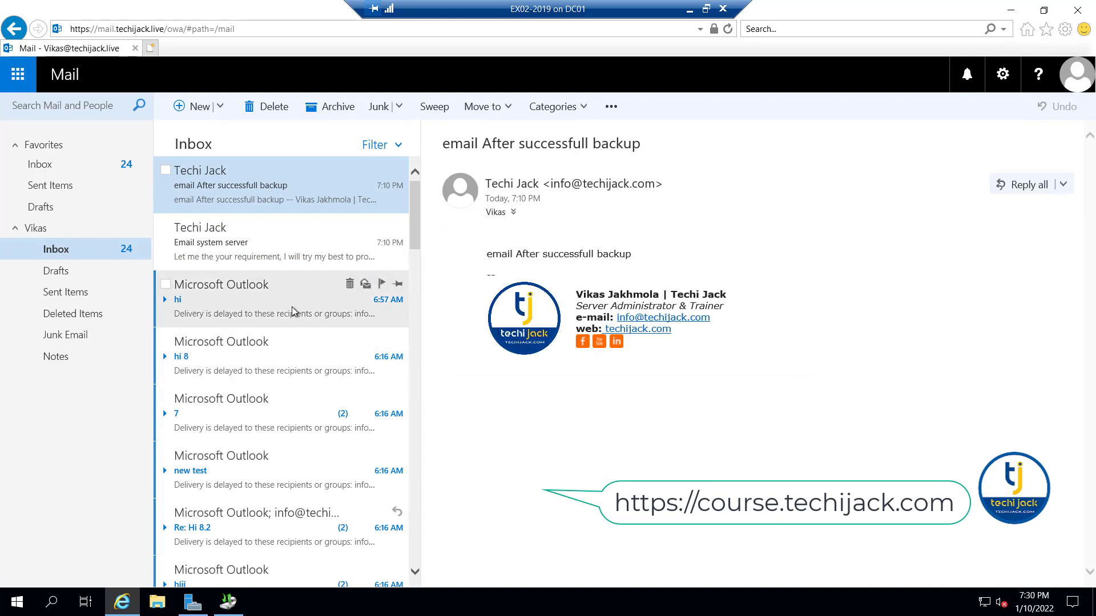
scroll(302, 272, "down", 10)
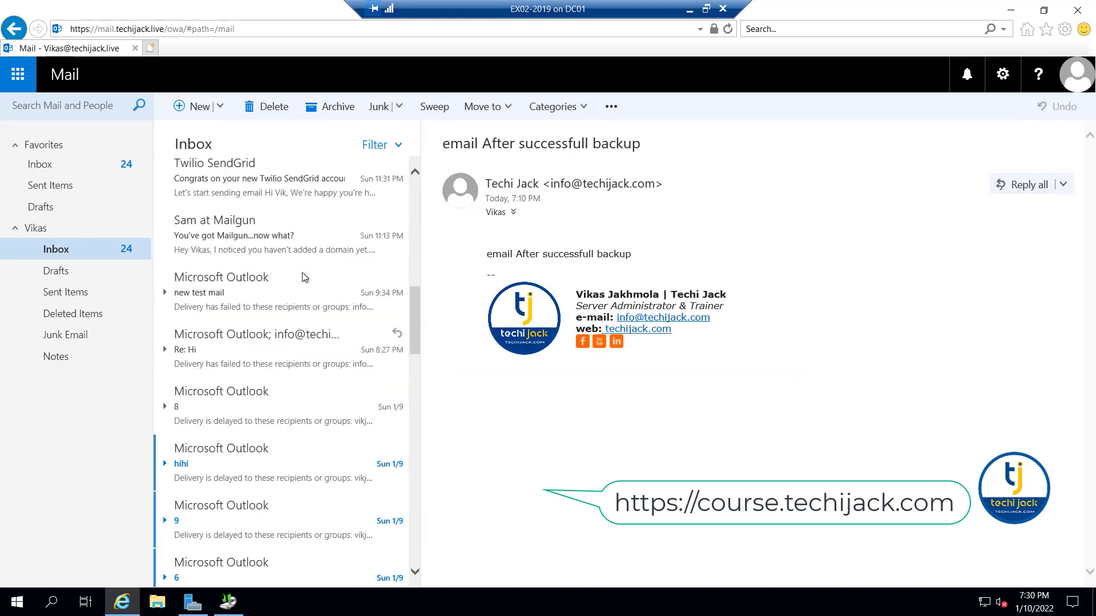
scroll(284, 308, "up", 5)
scroll(284, 310, "up", 6)
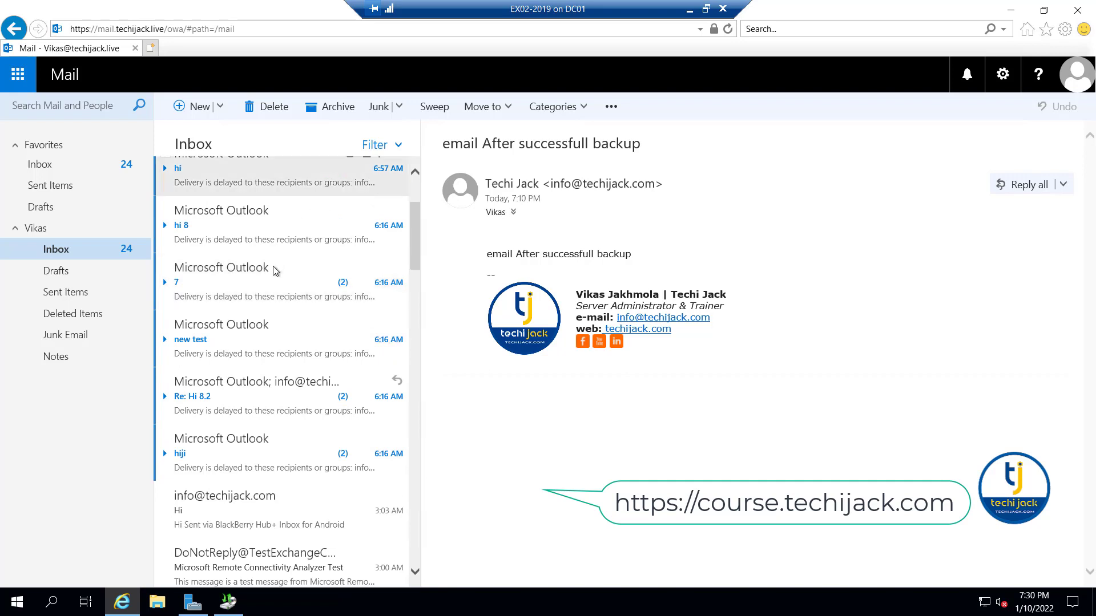